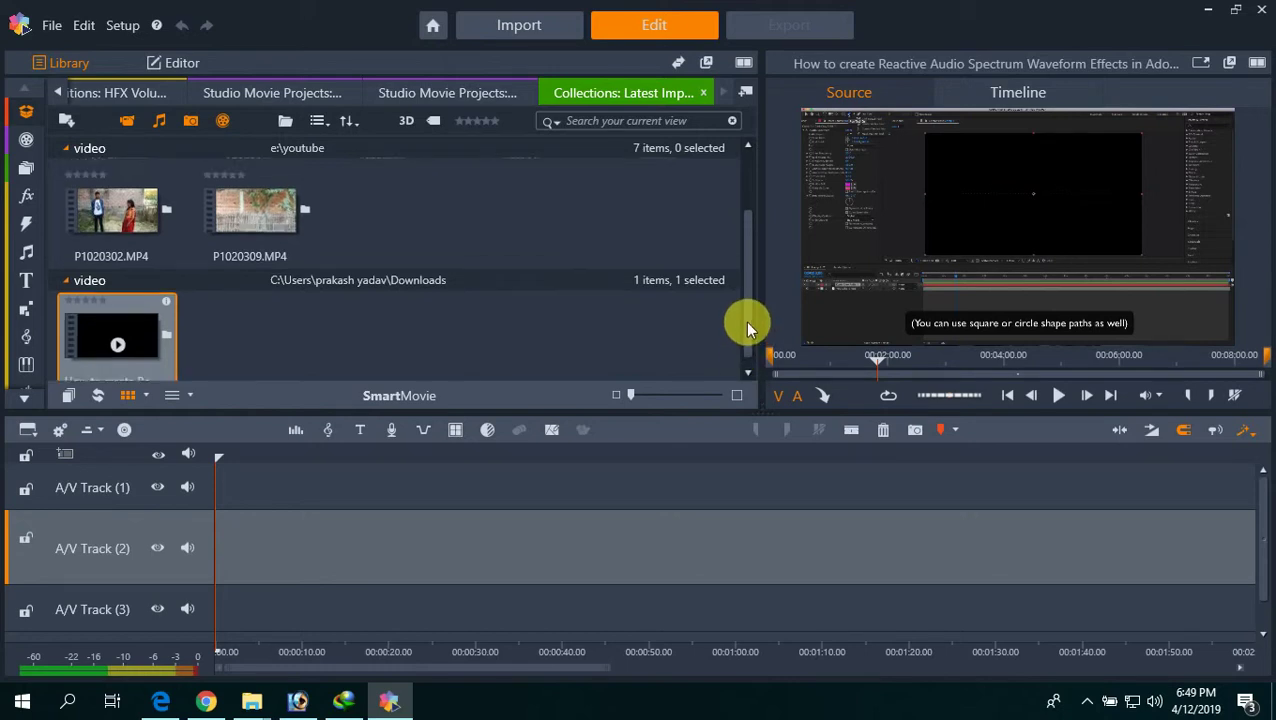
# - Bring the Chrome window forward and step back repeatedly from the DirectX confirmation page
pyautogui.moveTo(745, 321)
pyautogui.mouseDown()
pyautogui.moveTo(747, 243)
pyautogui.moveTo(740, 299)
pyautogui.moveTo(749, 285)
pyautogui.moveTo(751, 297)
pyautogui.mouseUp()
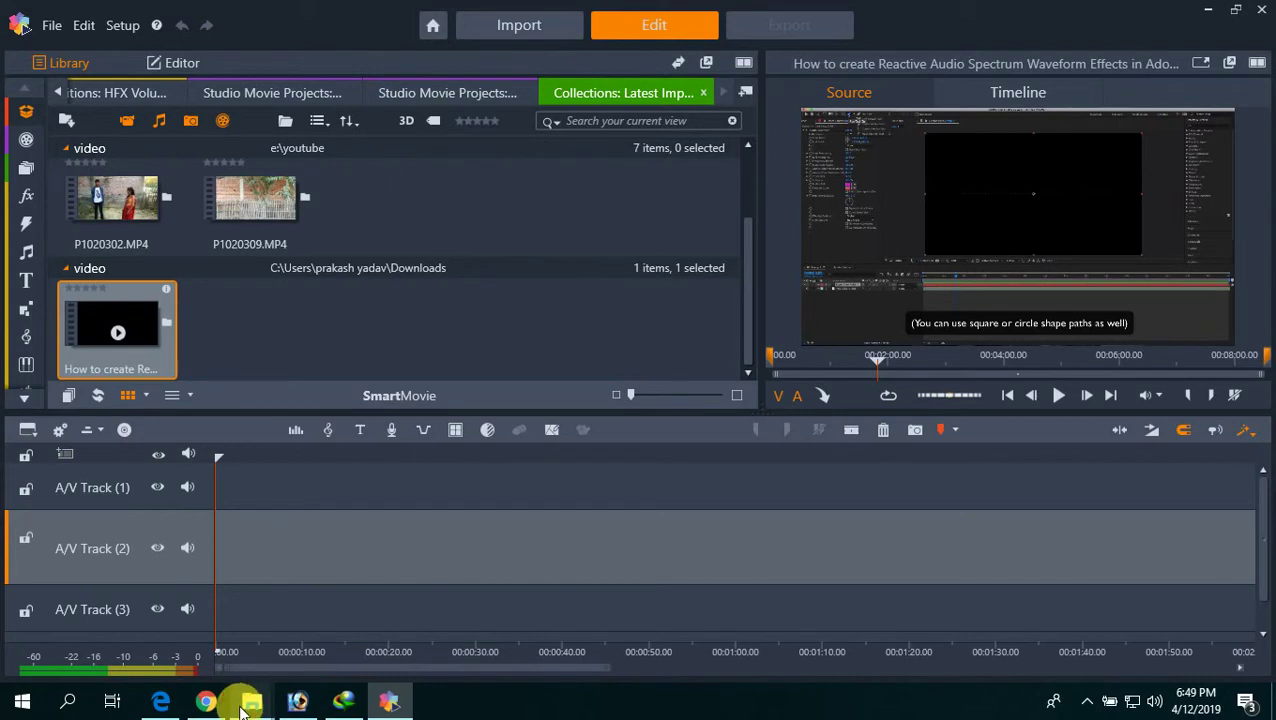
pyautogui.moveTo(251, 700)
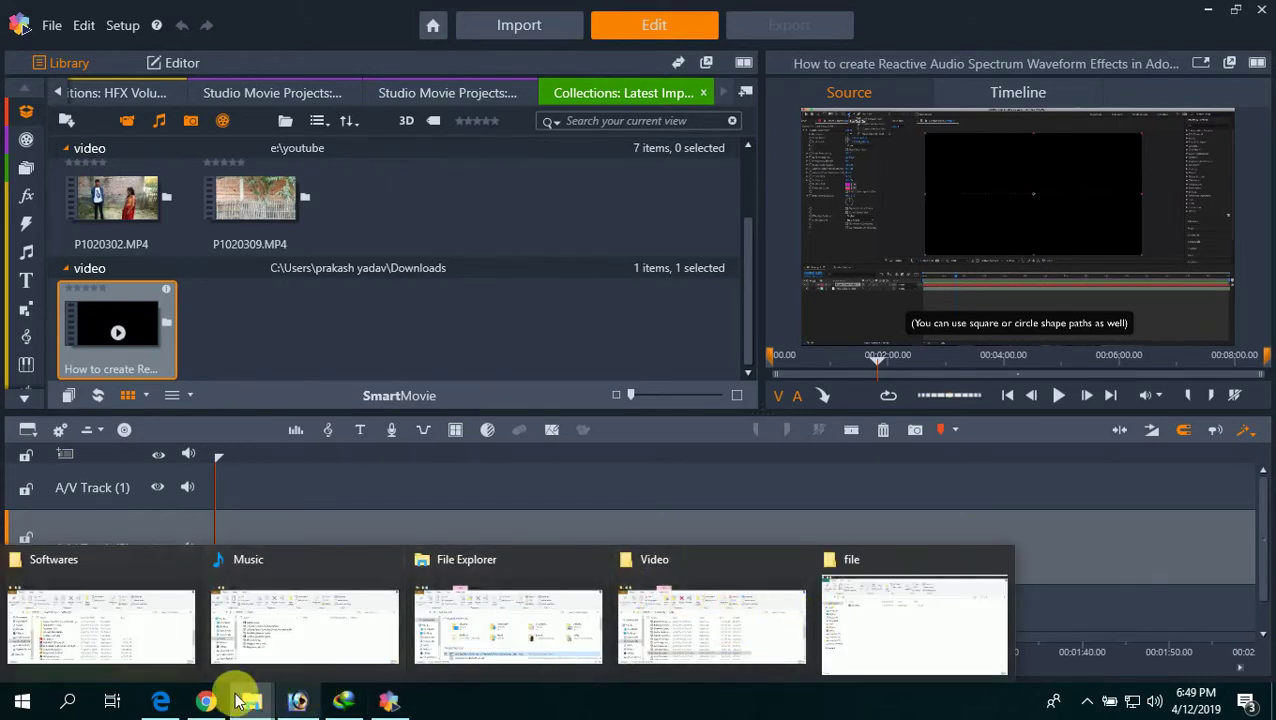
pyautogui.click(207, 700)
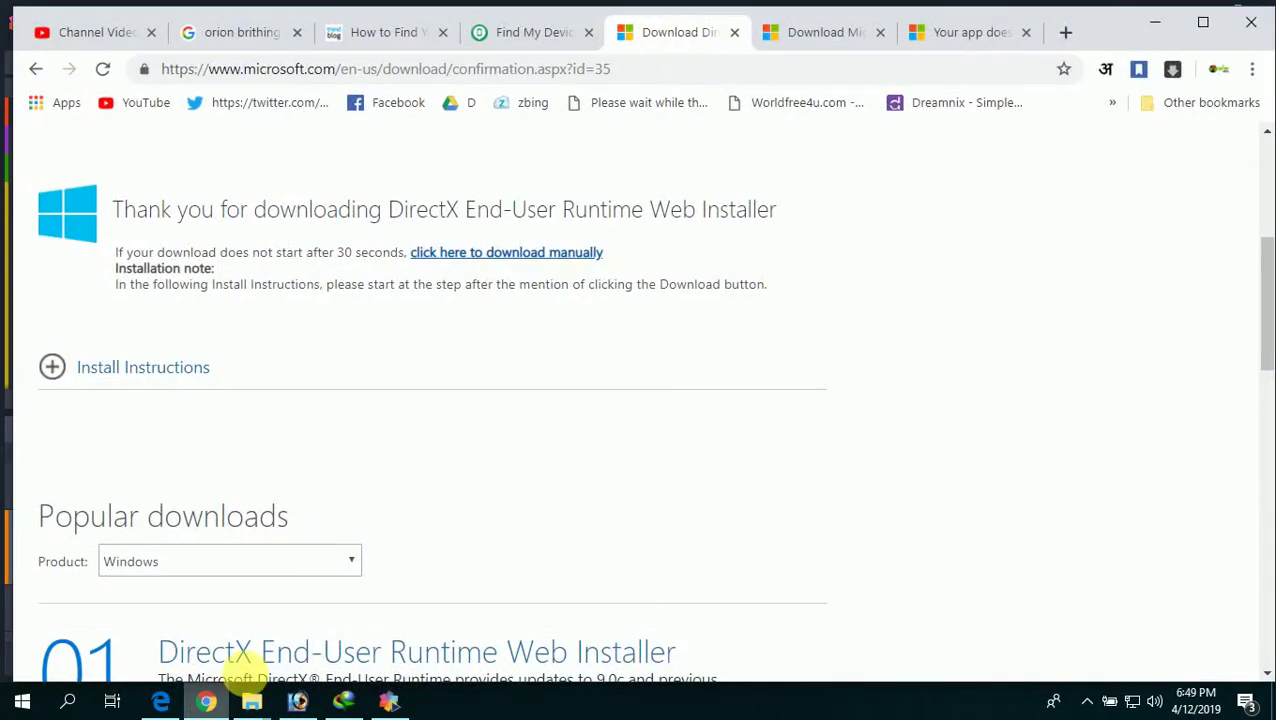
pyautogui.scroll(3, 834, 290)
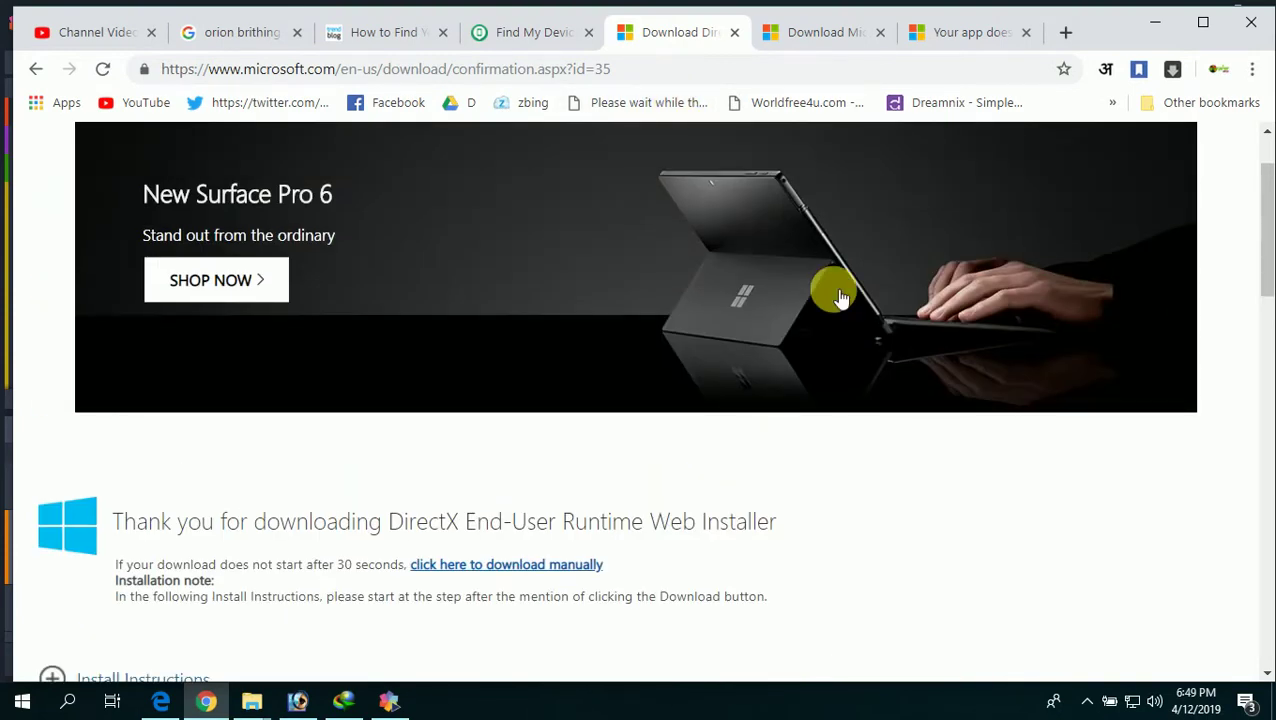
pyautogui.scroll(-1, 600, 370)
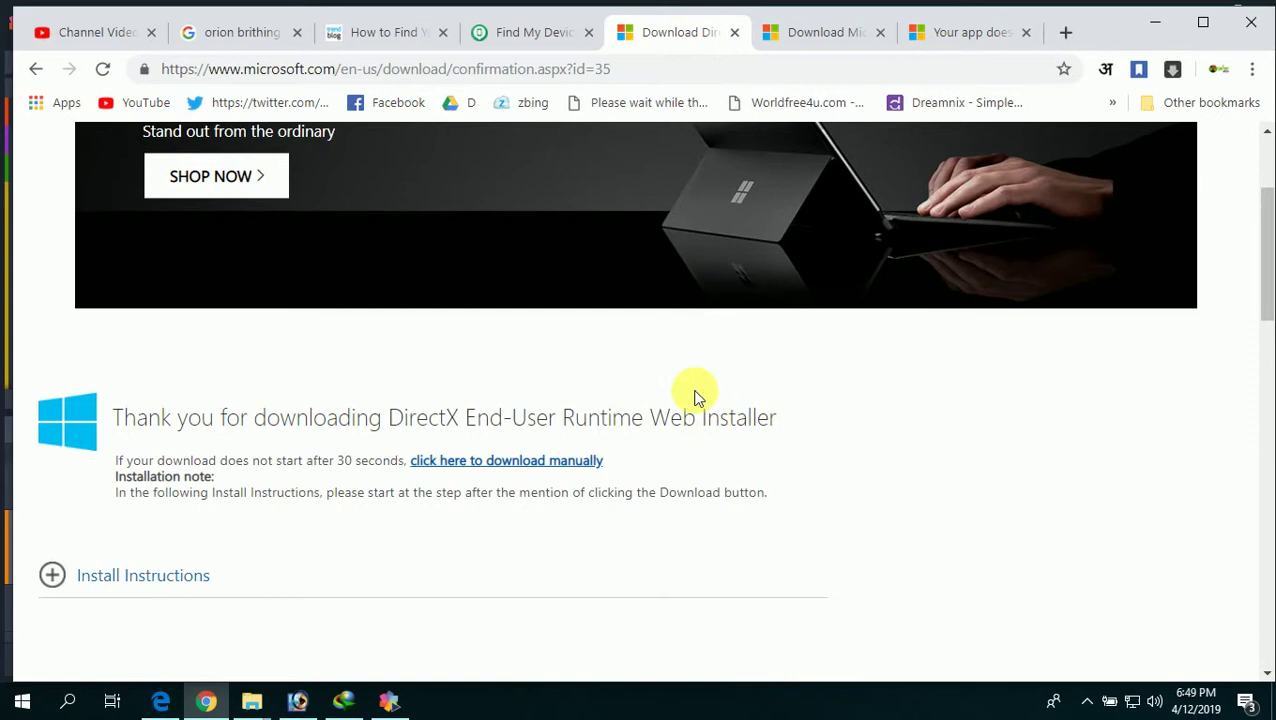
pyautogui.click(35, 72)
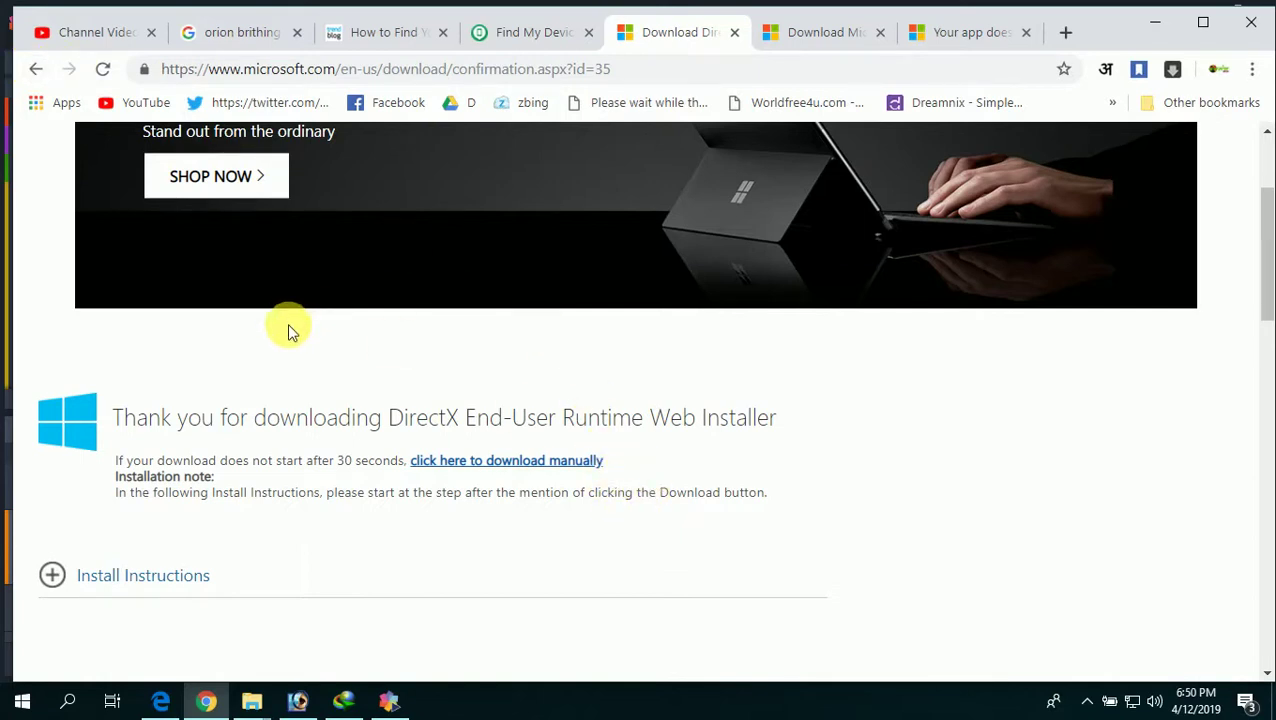
pyautogui.click(33, 68)
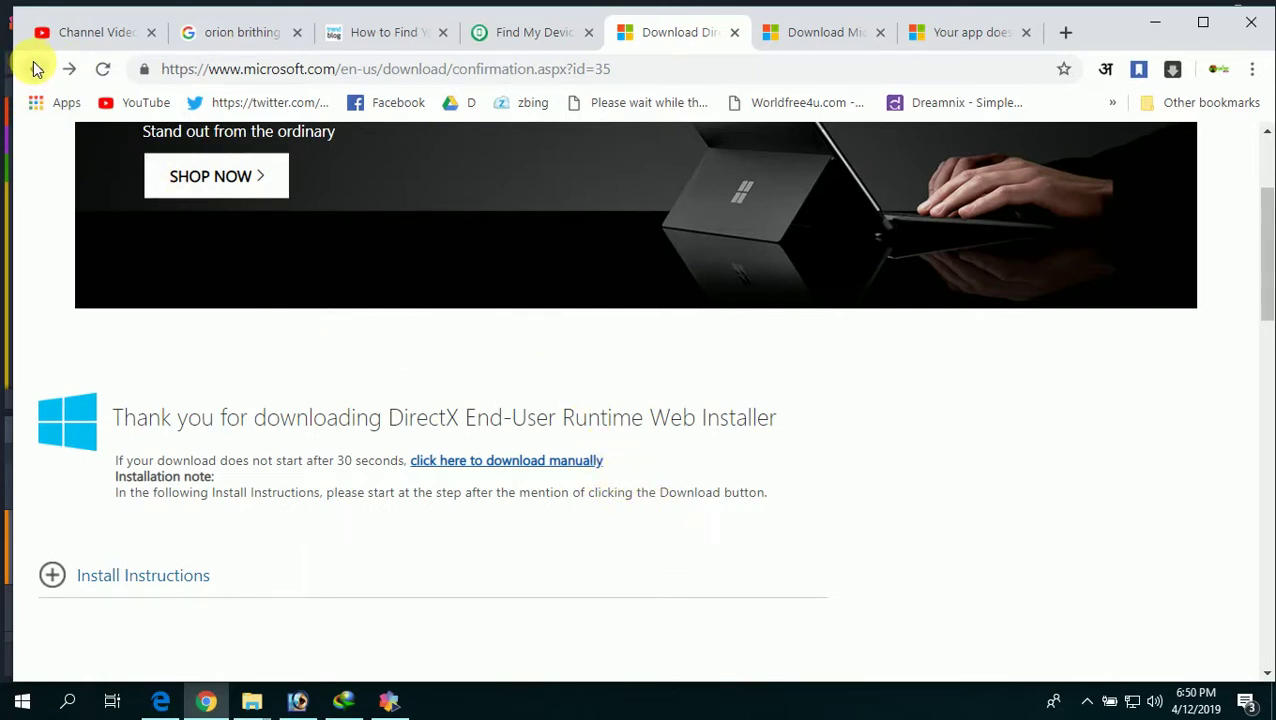
pyautogui.click(35, 68)
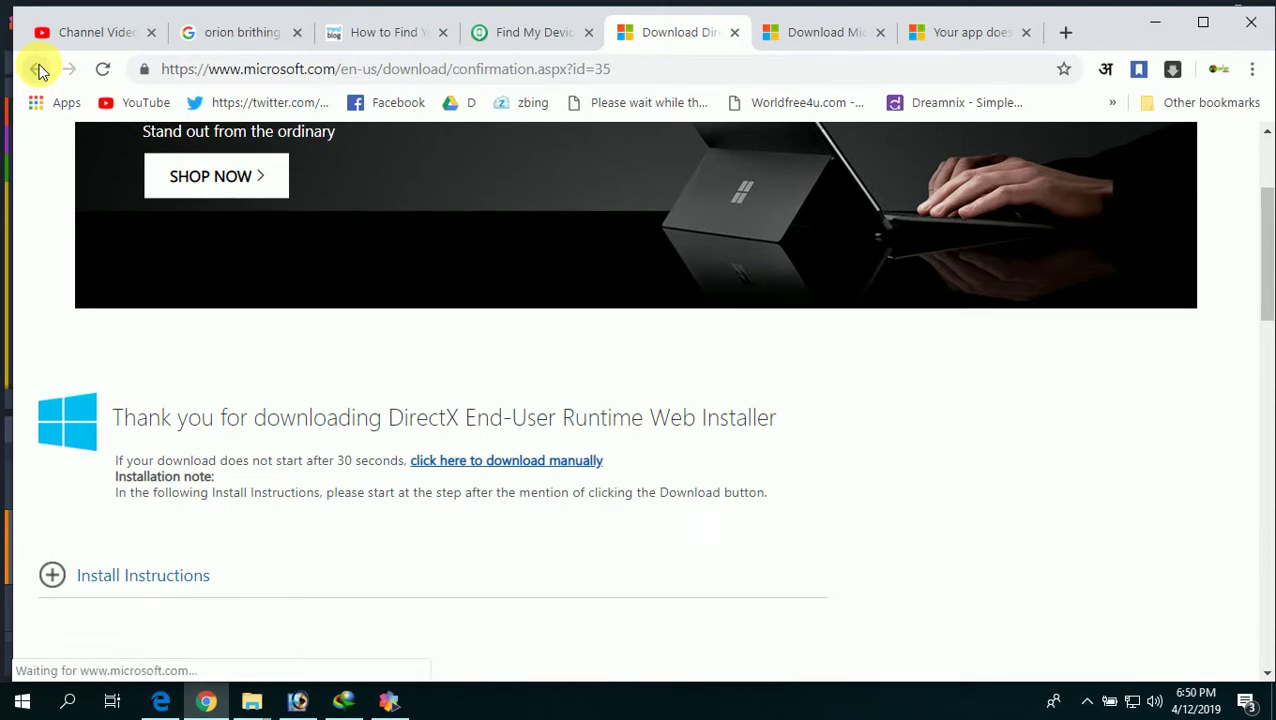
pyautogui.scroll(-2, 205, 445)
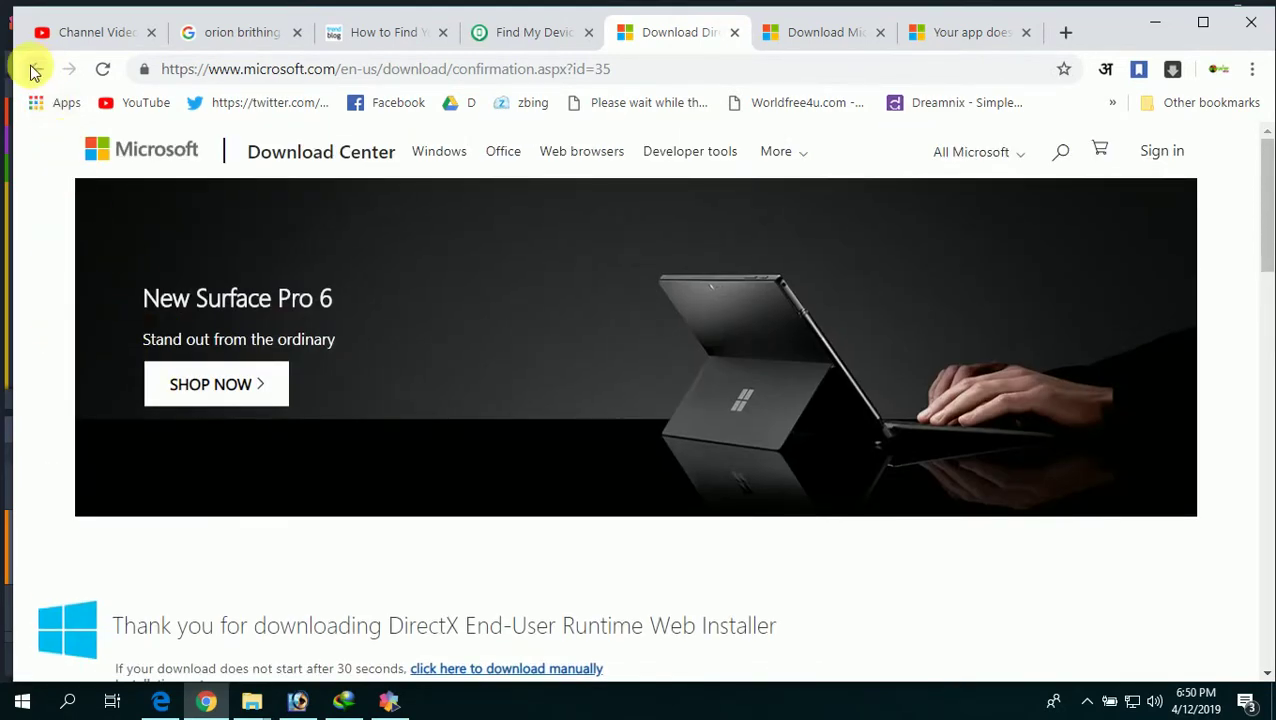
pyautogui.click(33, 68)
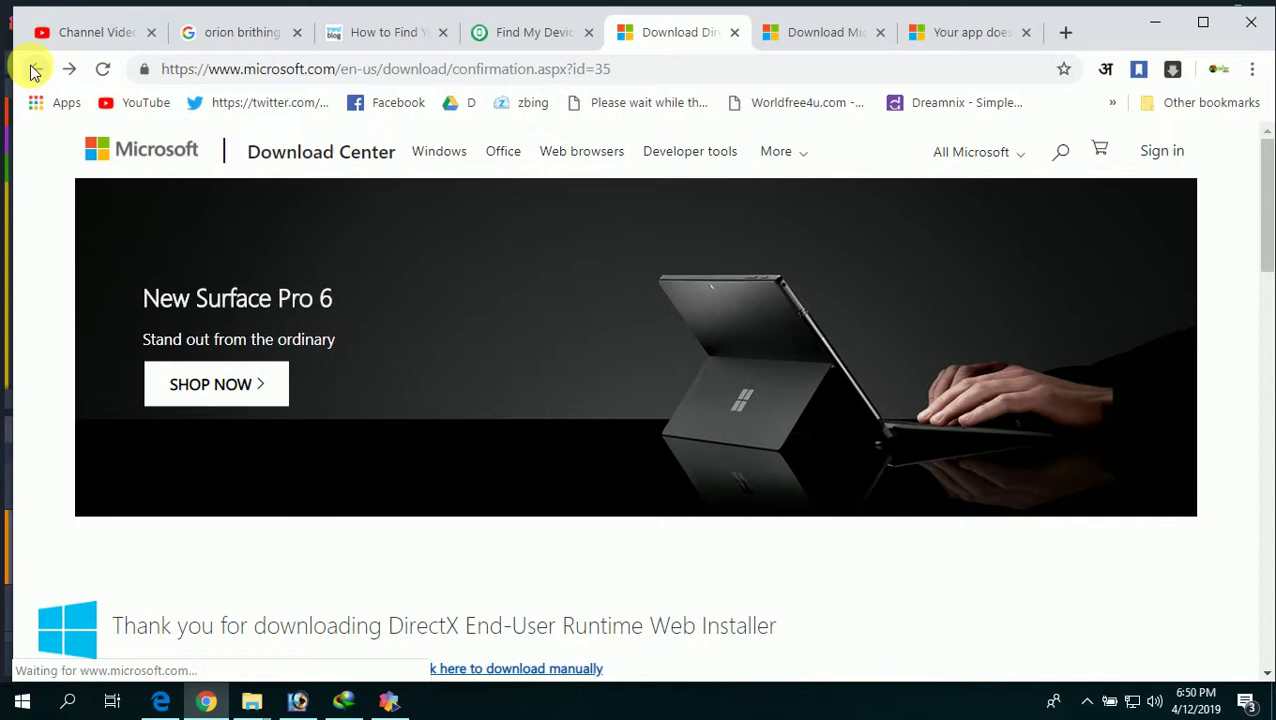
pyautogui.click(36, 71)
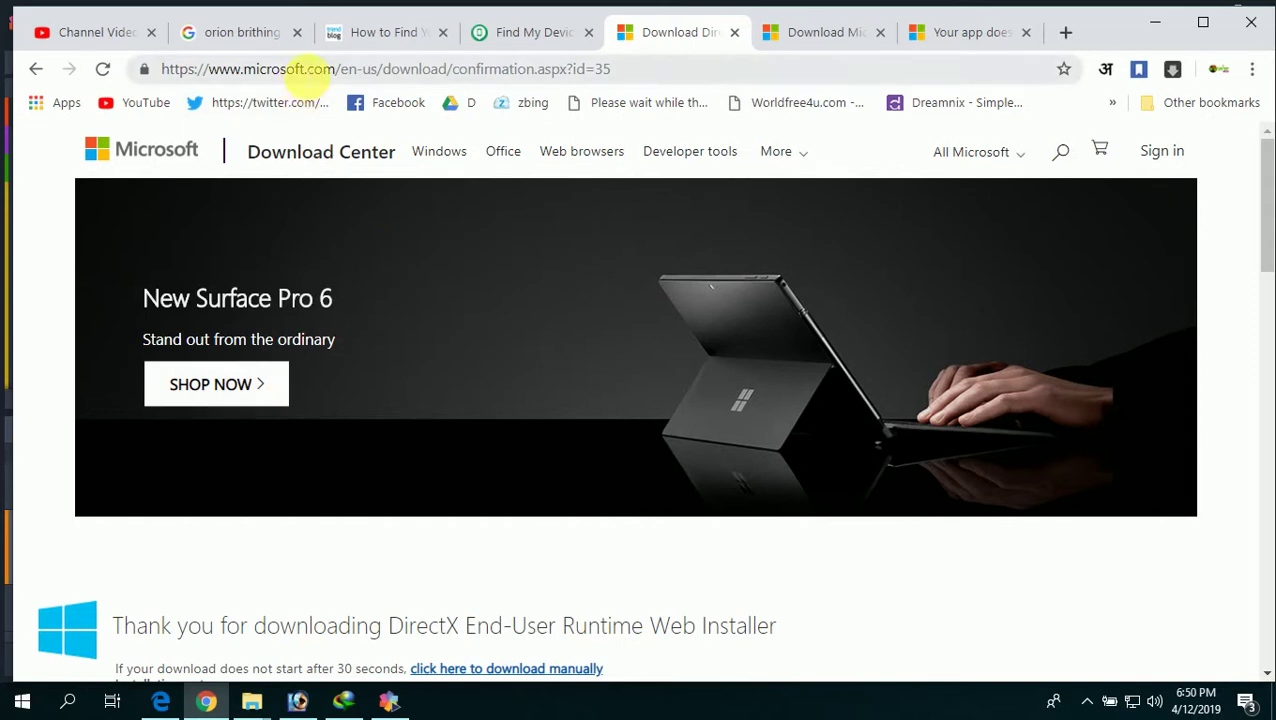
# - Dismiss the address bar's editing menu and keep going back to the DirectX download page
pyautogui.click(299, 68)
pyautogui.rightClick(301, 74)
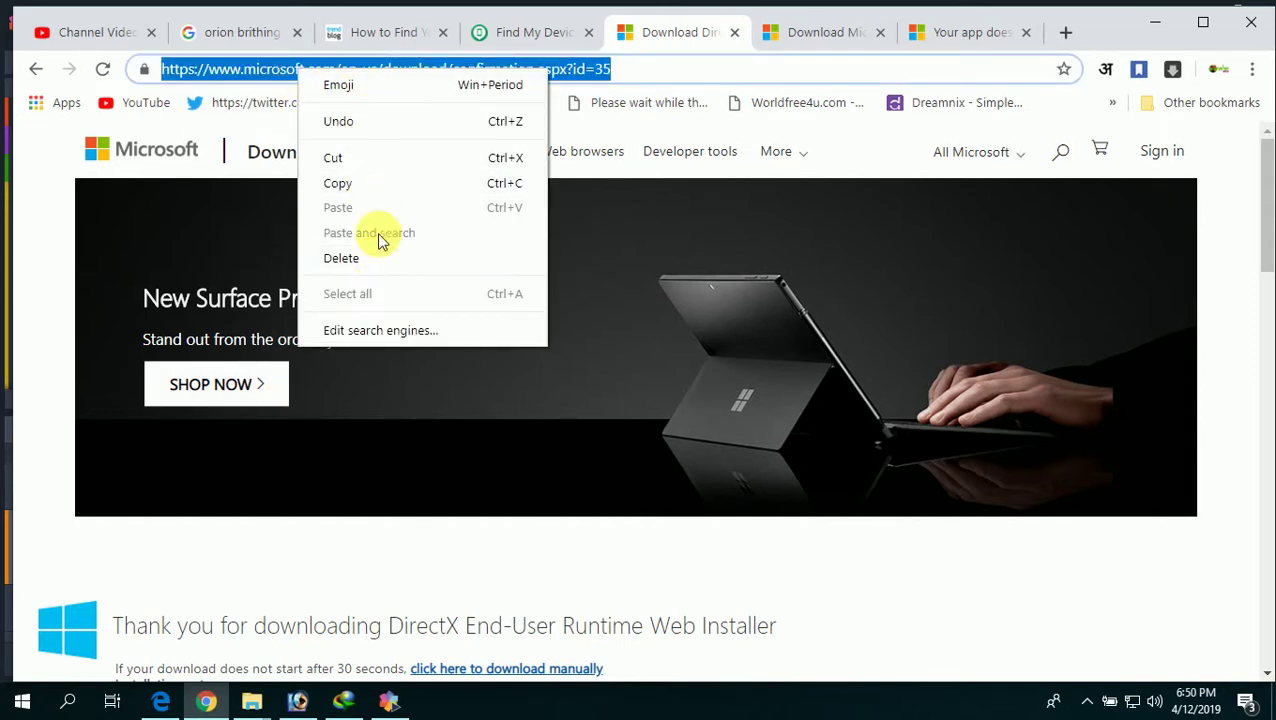
pyautogui.click(60, 227)
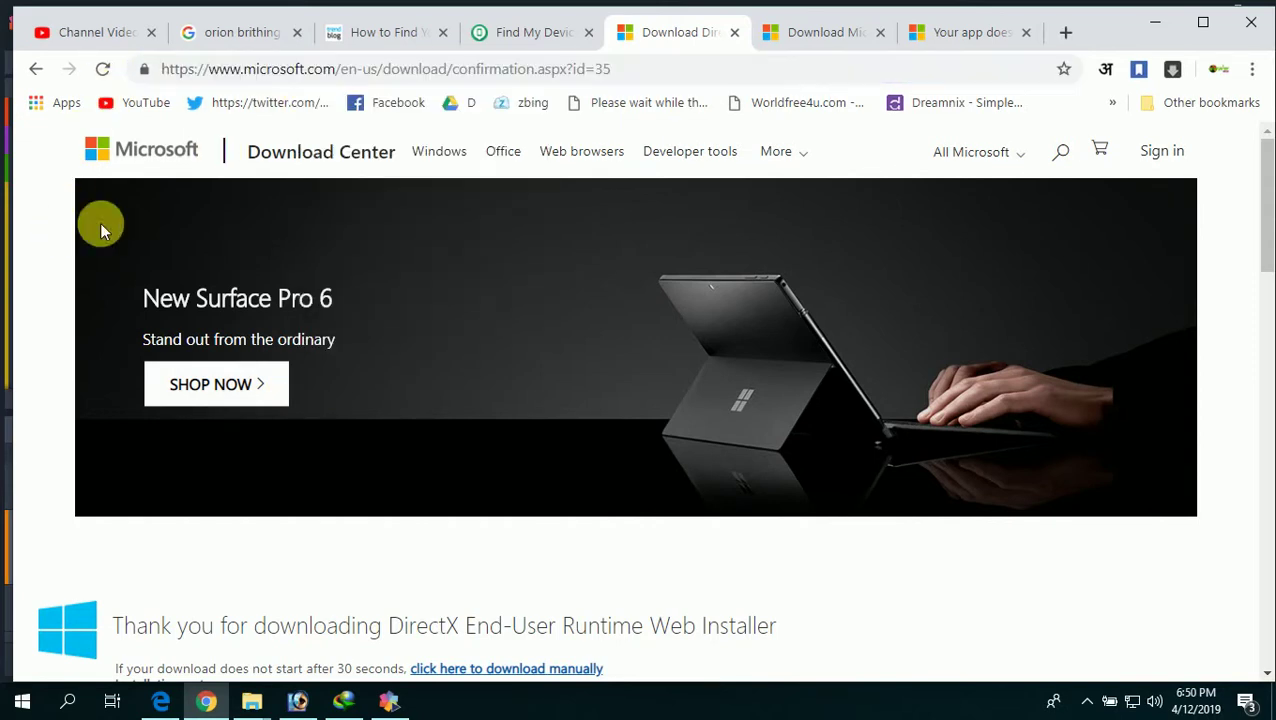
pyautogui.click(36, 70)
pyautogui.scroll(-3, 470, 420)
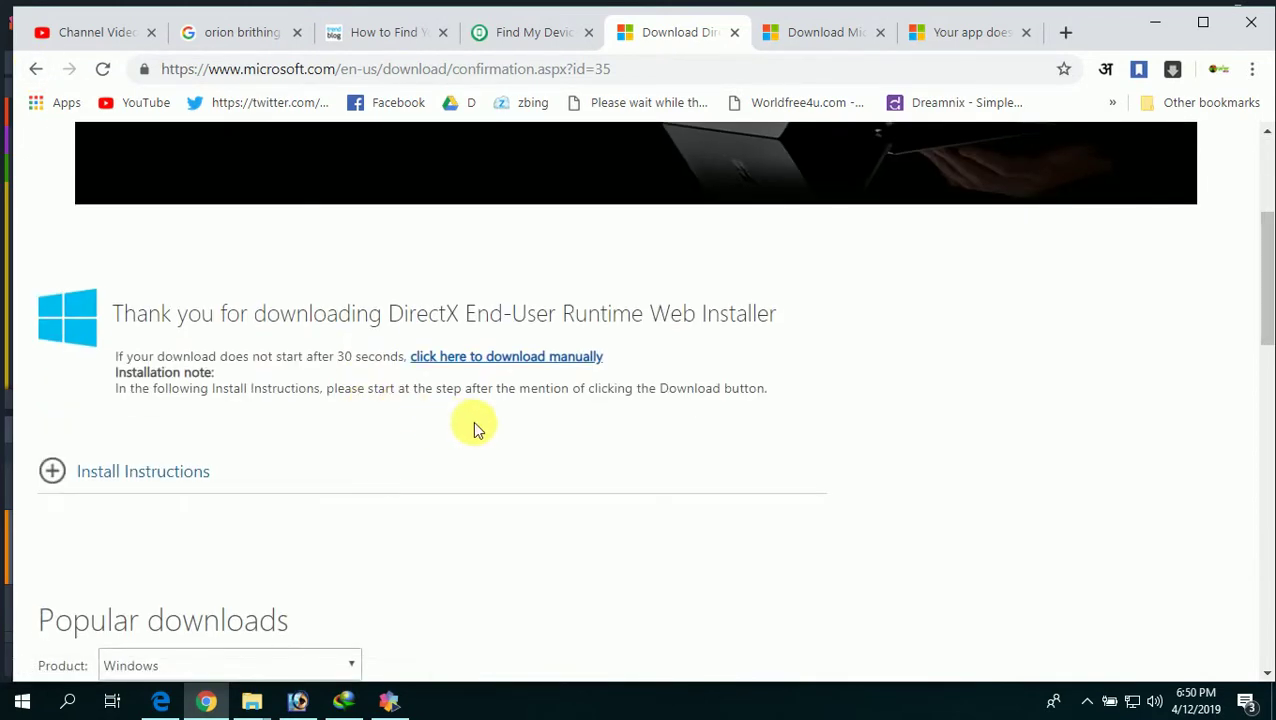
pyautogui.scroll(-2, 483, 387)
pyautogui.scroll(5, 484, 385)
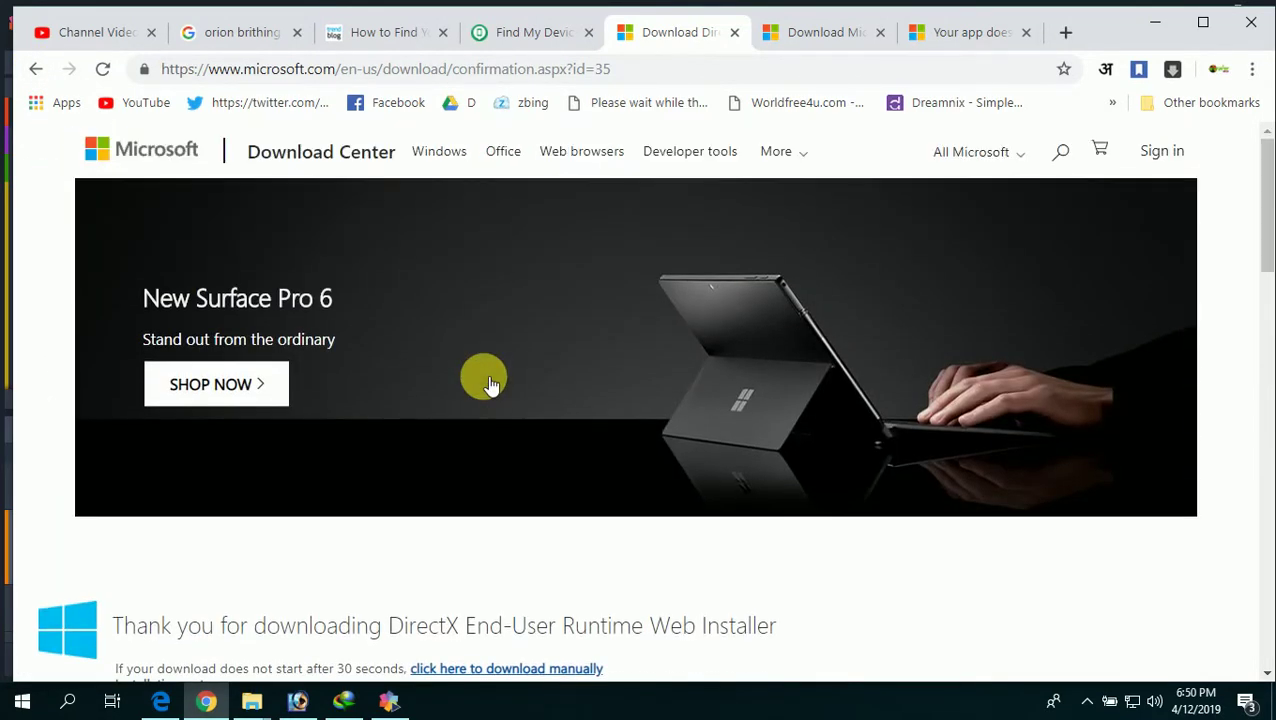
pyautogui.click(33, 79)
# - Return to the DirectX End-User Runtime Web Installer details page and start its download
pyautogui.click(33, 79)
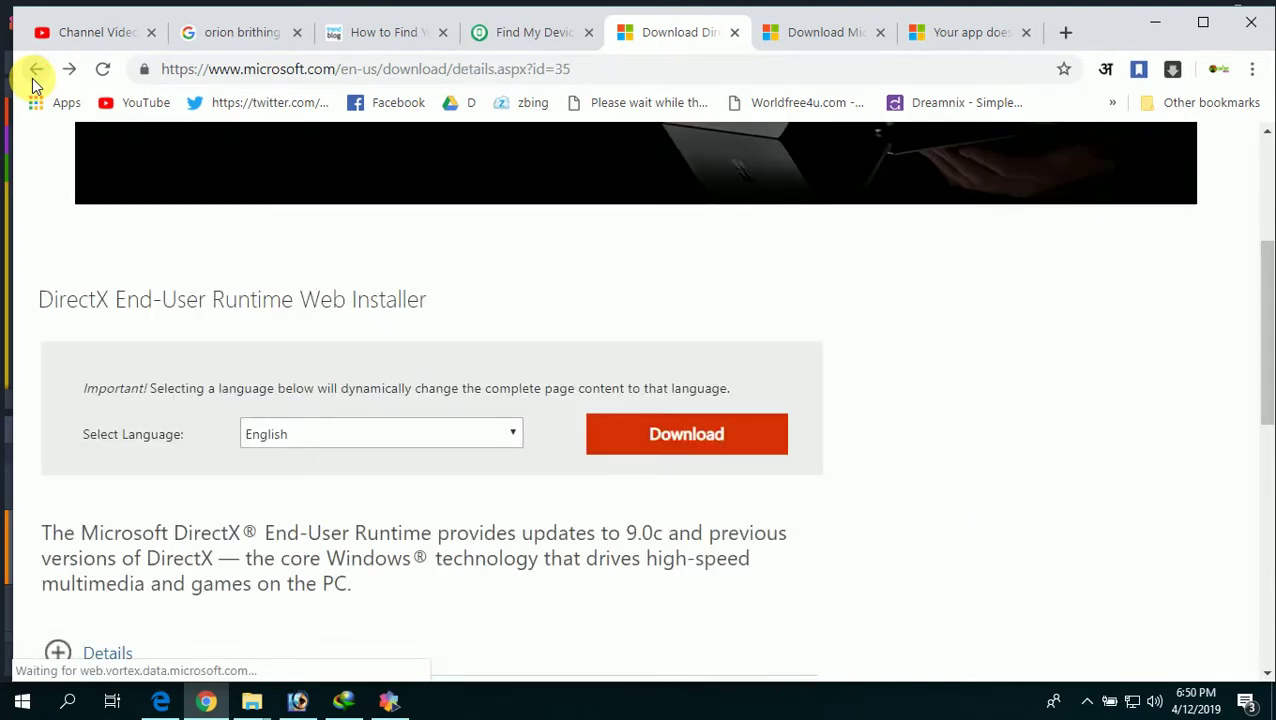
pyautogui.scroll(-2, 300, 260)
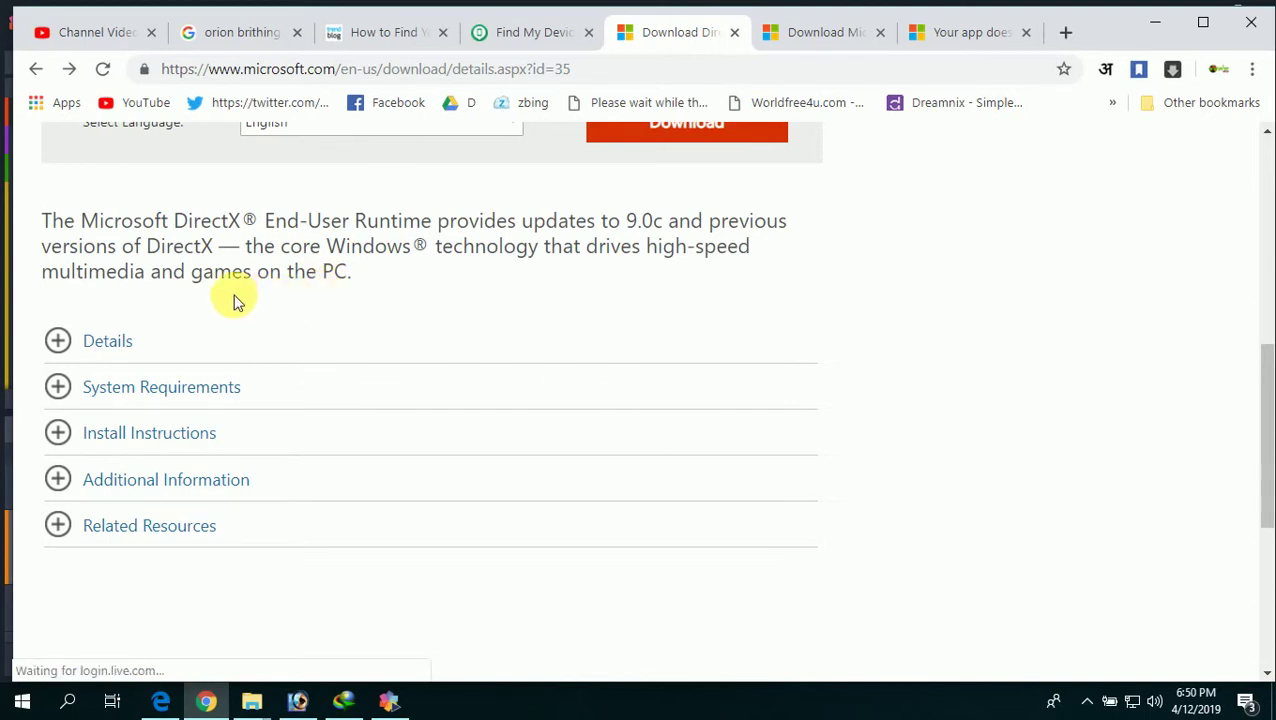
pyautogui.scroll(2, 224, 287)
pyautogui.scroll(2, 224, 287)
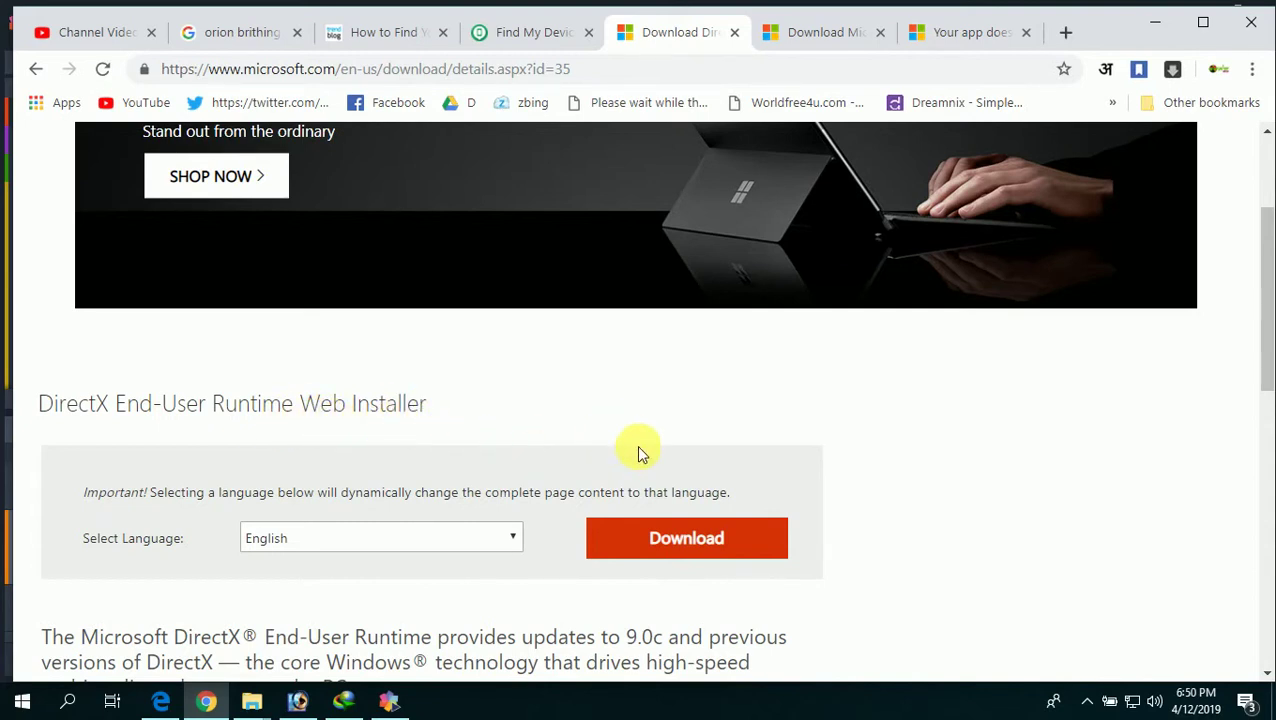
pyautogui.click(683, 550)
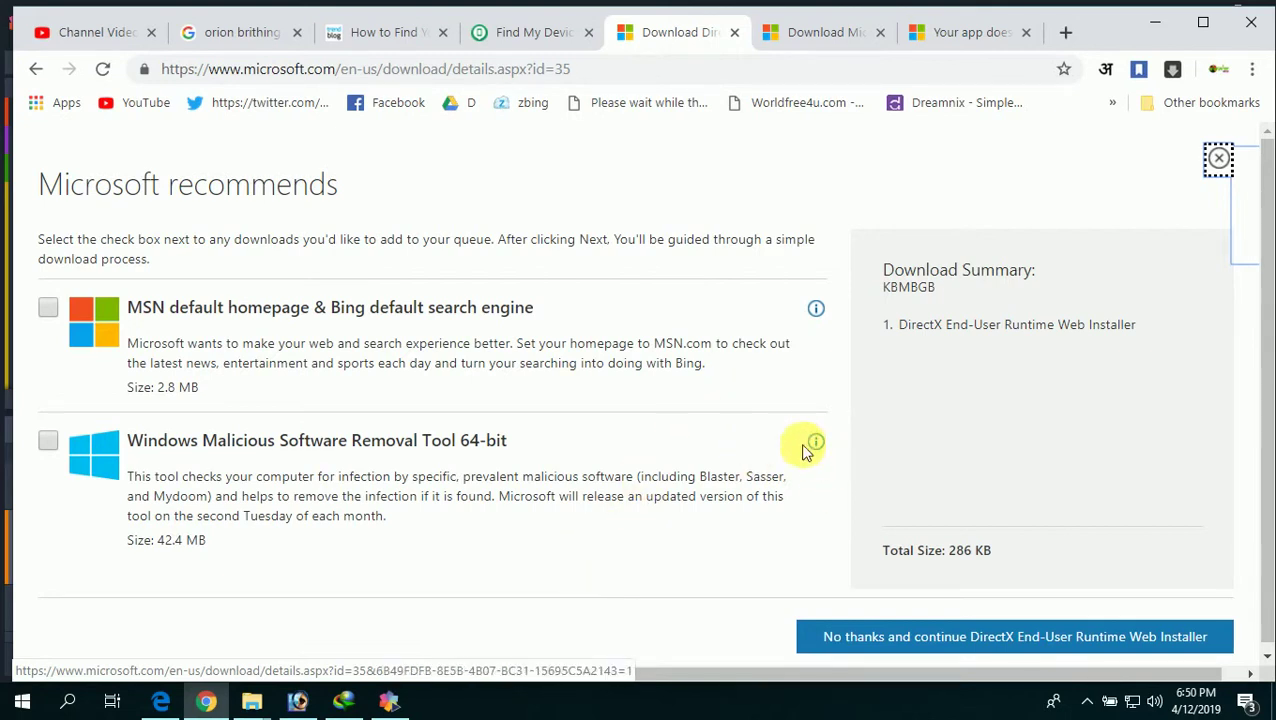
# - Tick the MSN homepage and Bing offer, then continue to the dxwebsetup.exe download
pyautogui.click(48, 308)
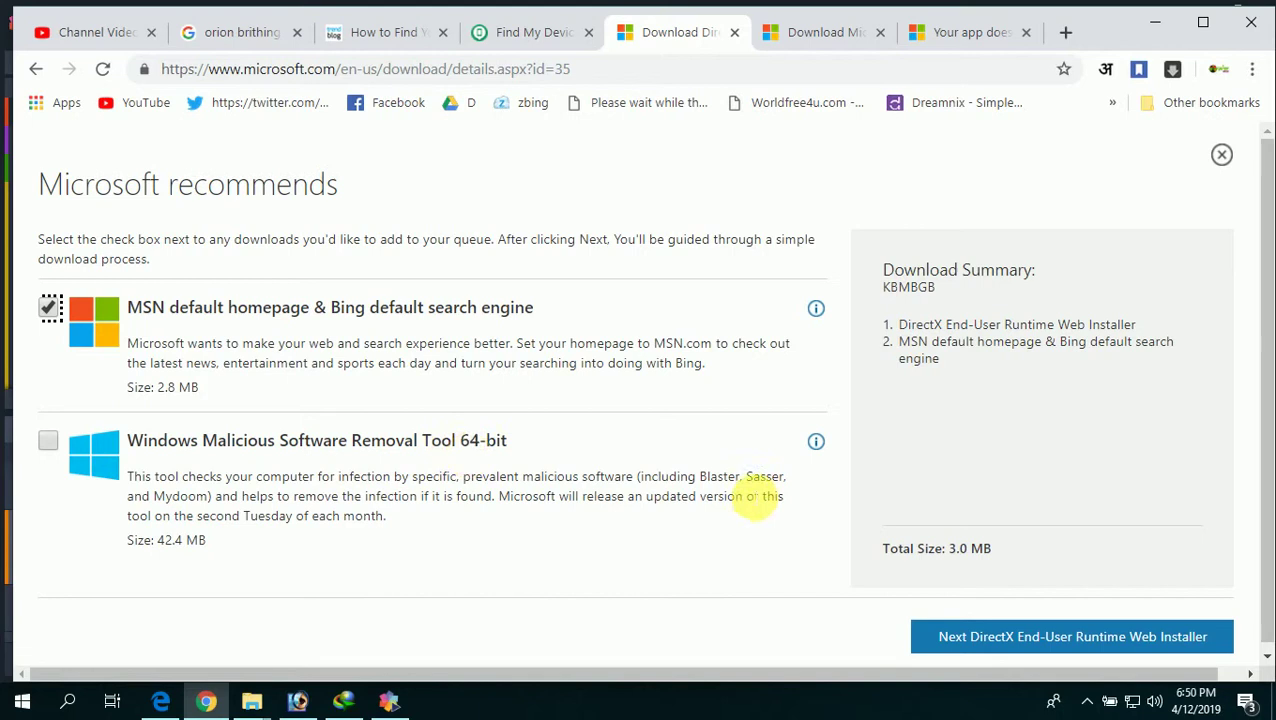
pyautogui.scroll(-1, 990, 555)
pyautogui.click(1060, 631)
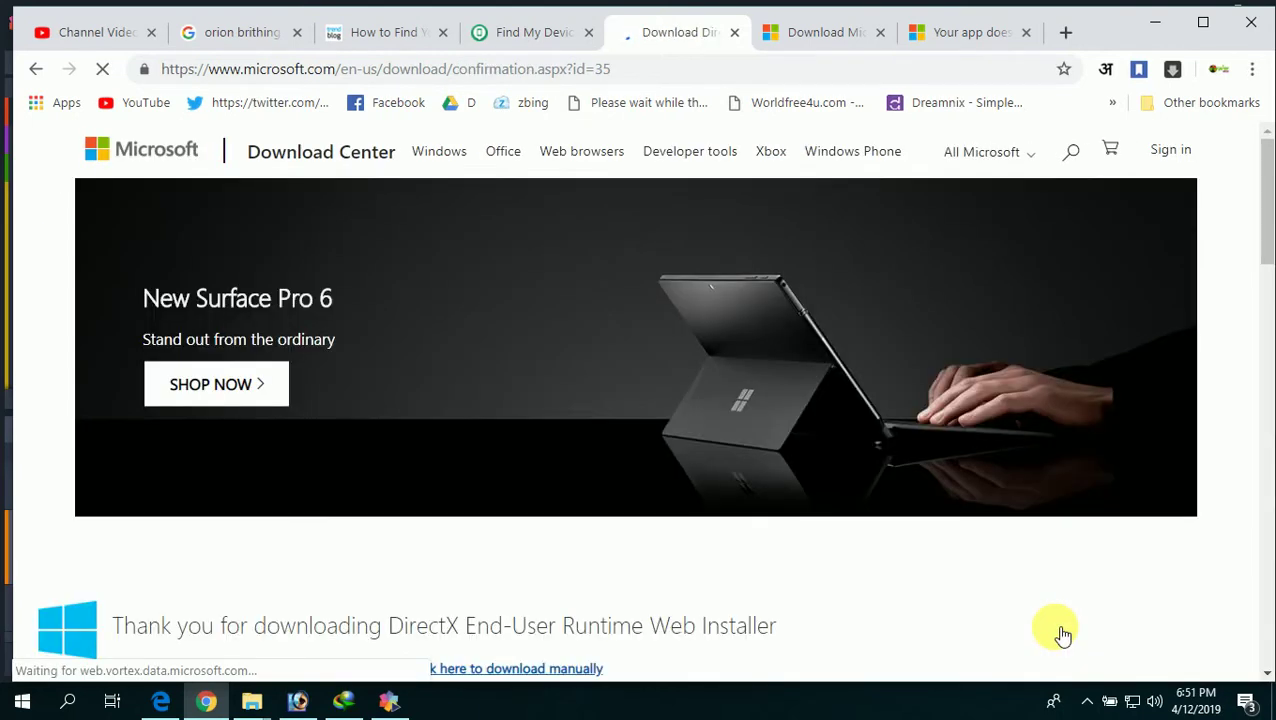
pyautogui.scroll(-2, 883, 547)
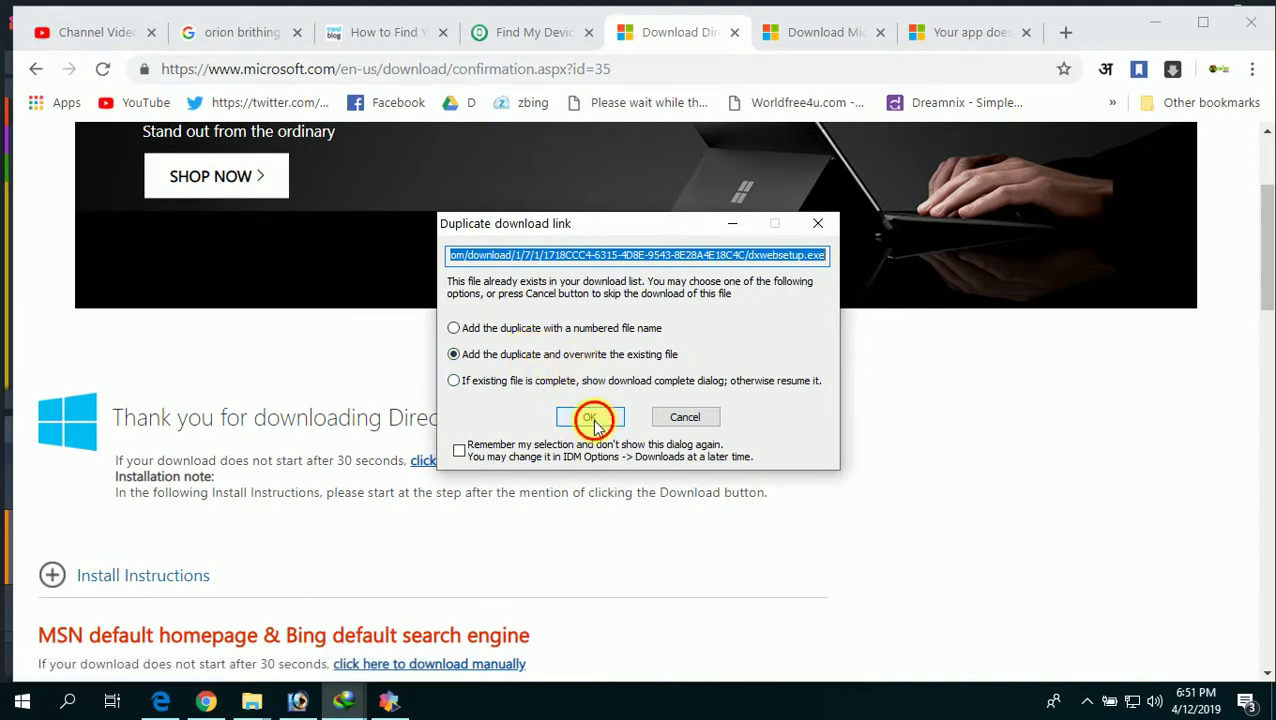
# - Overwrite the old dxwebsetup.exe download, then run it from Internet Download Manager's list
pyautogui.click(592, 420)
pyautogui.click(628, 435)
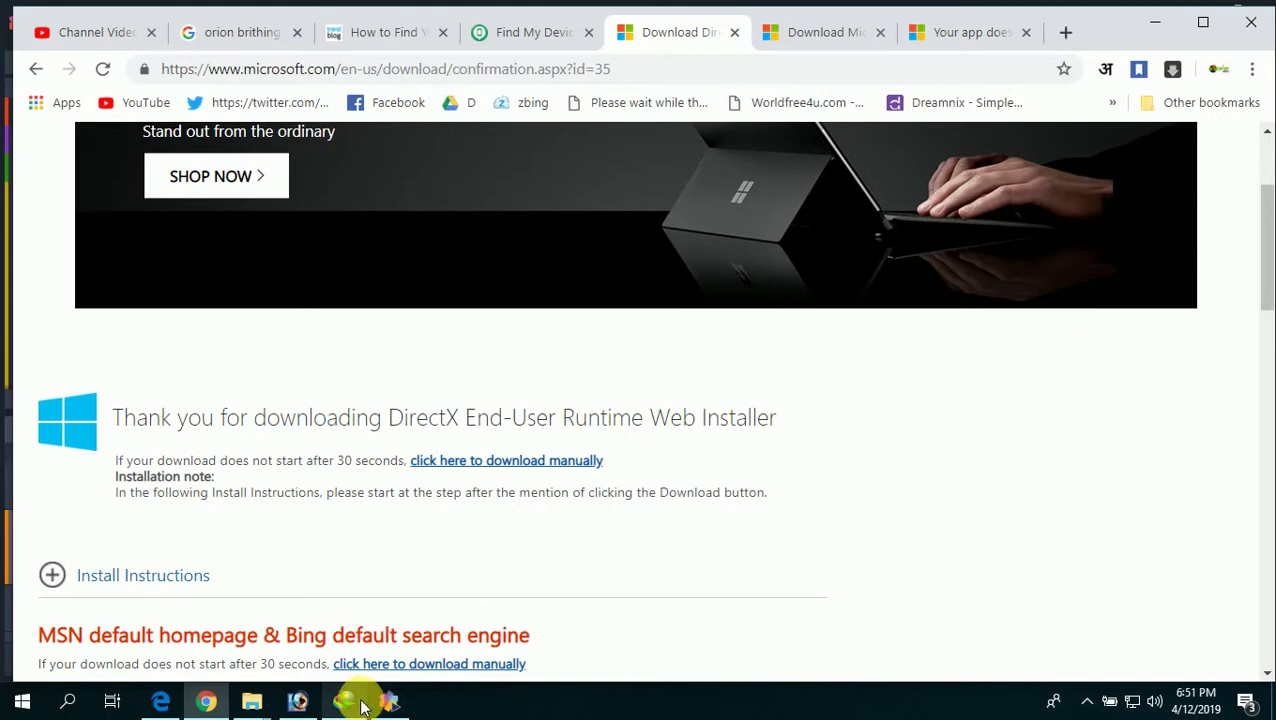
pyautogui.moveTo(357, 706)
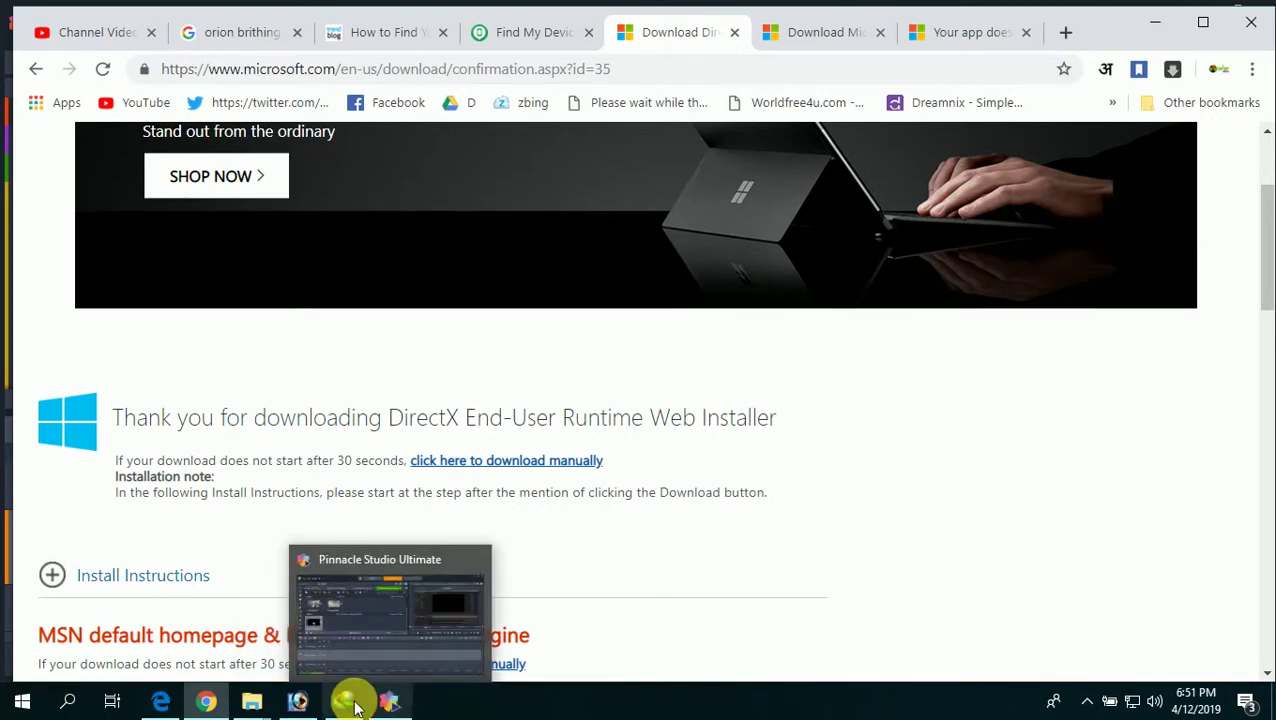
pyautogui.moveTo(254, 701)
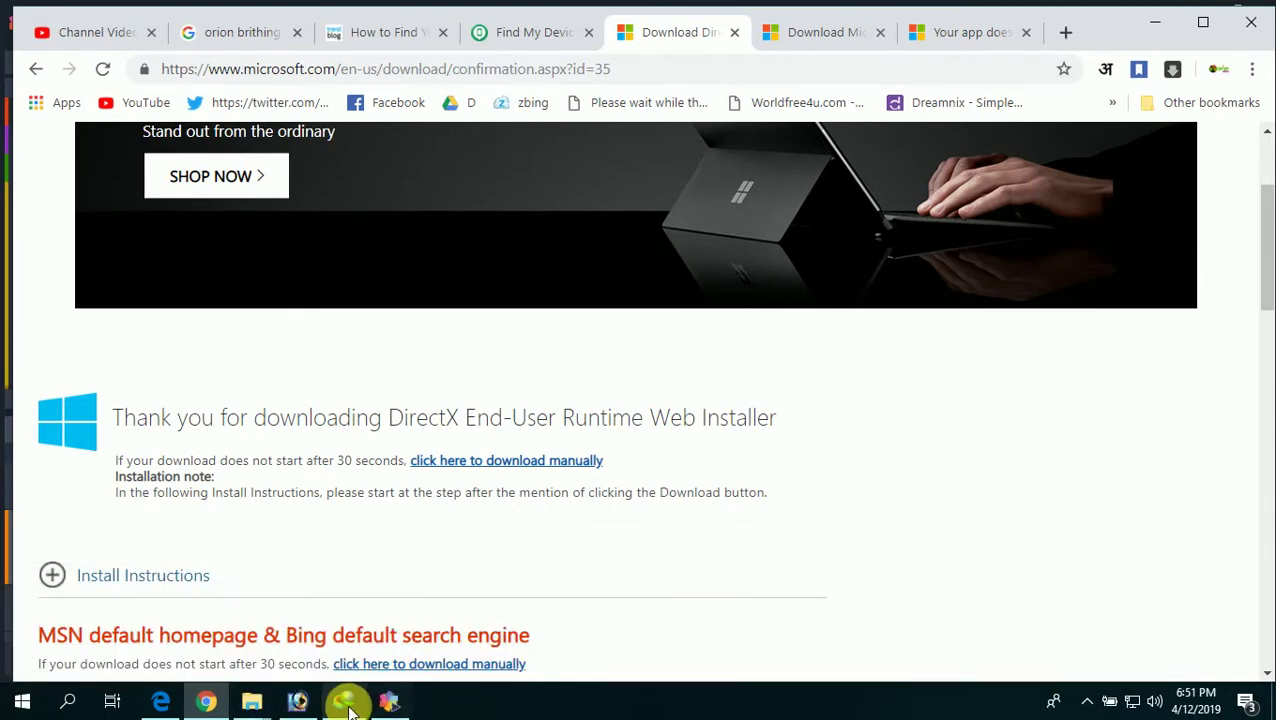
pyautogui.click(343, 701)
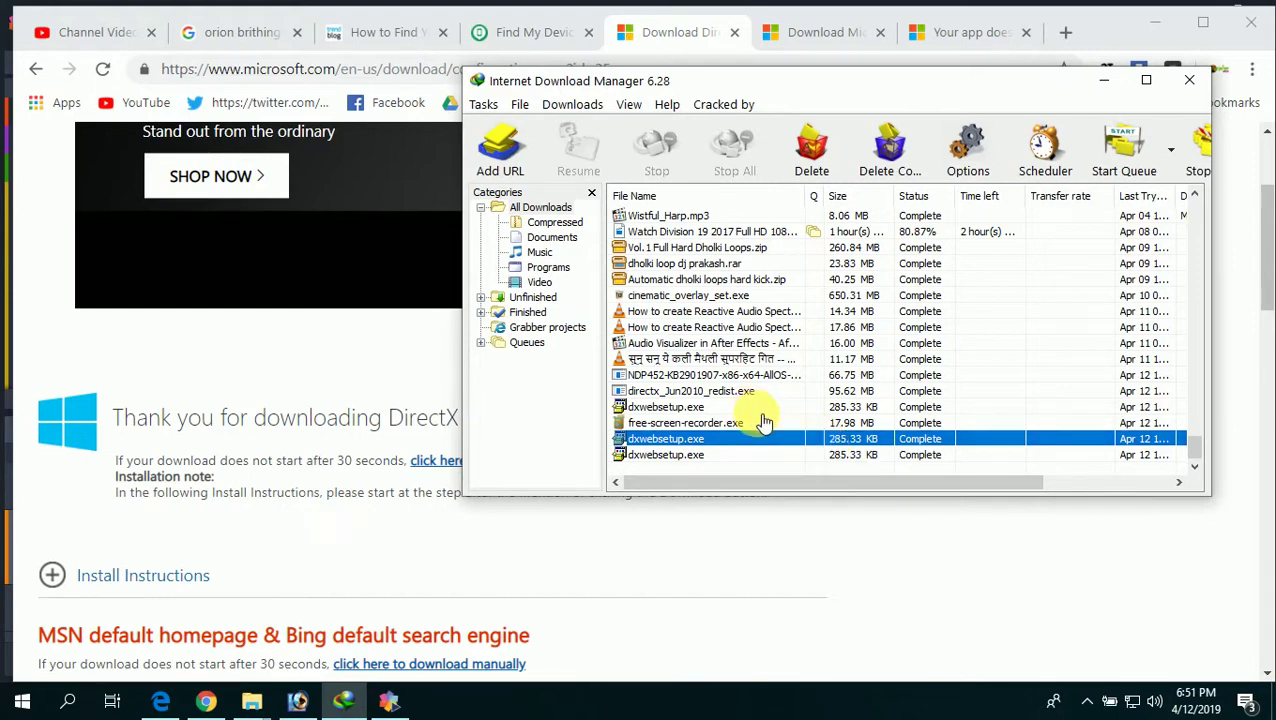
pyautogui.click(690, 408)
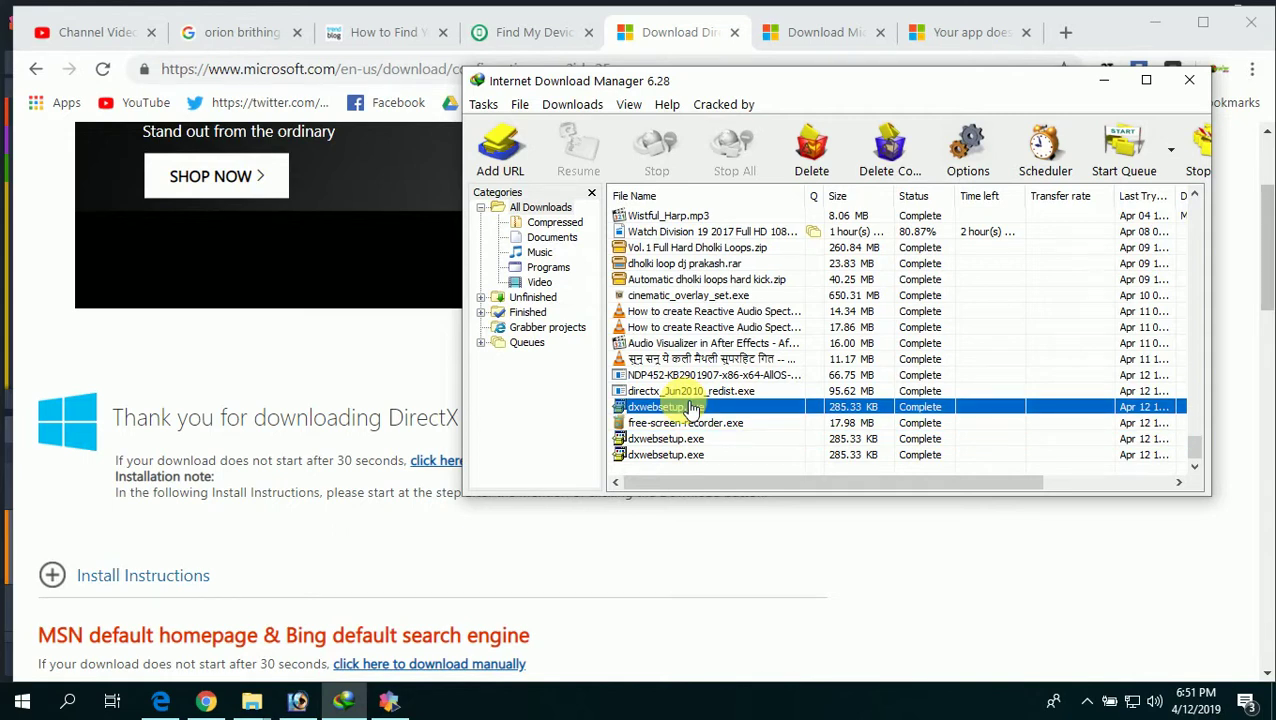
pyautogui.rightClick(690, 408)
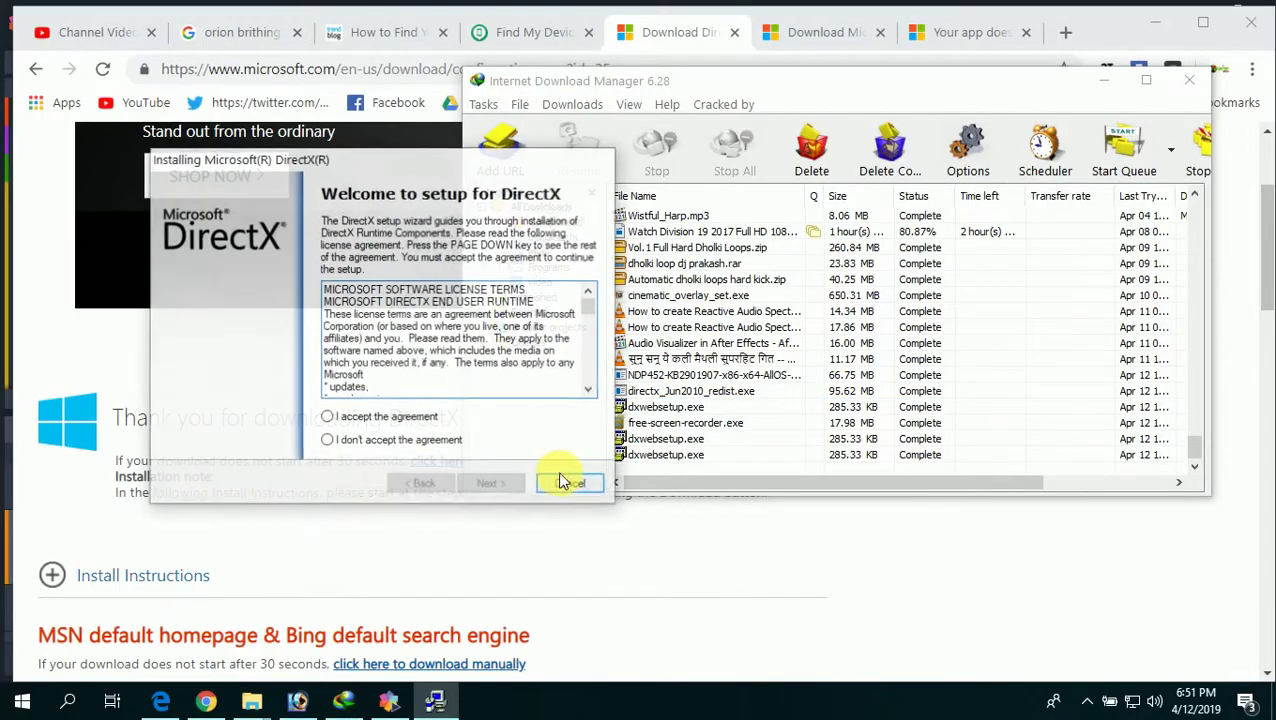
# - Accept the DirectX licence, install through to Finish, and close Internet Download Manager
pyautogui.click(348, 418)
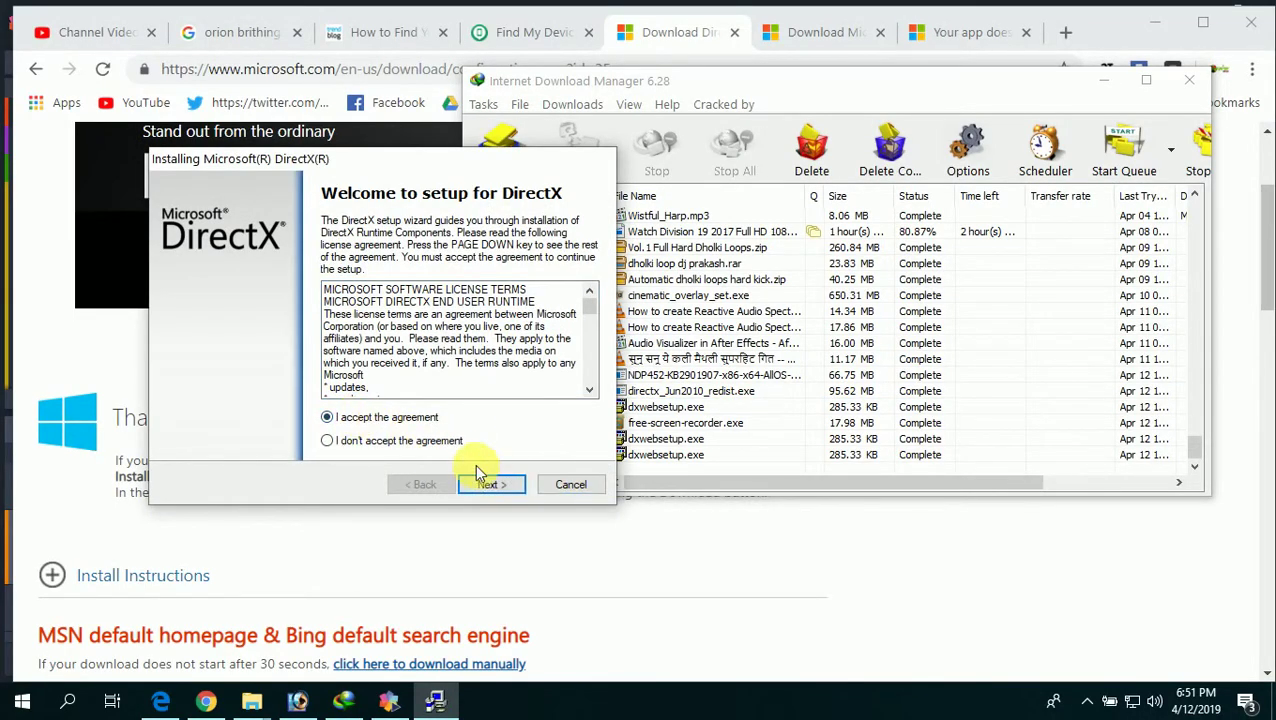
pyautogui.click(490, 485)
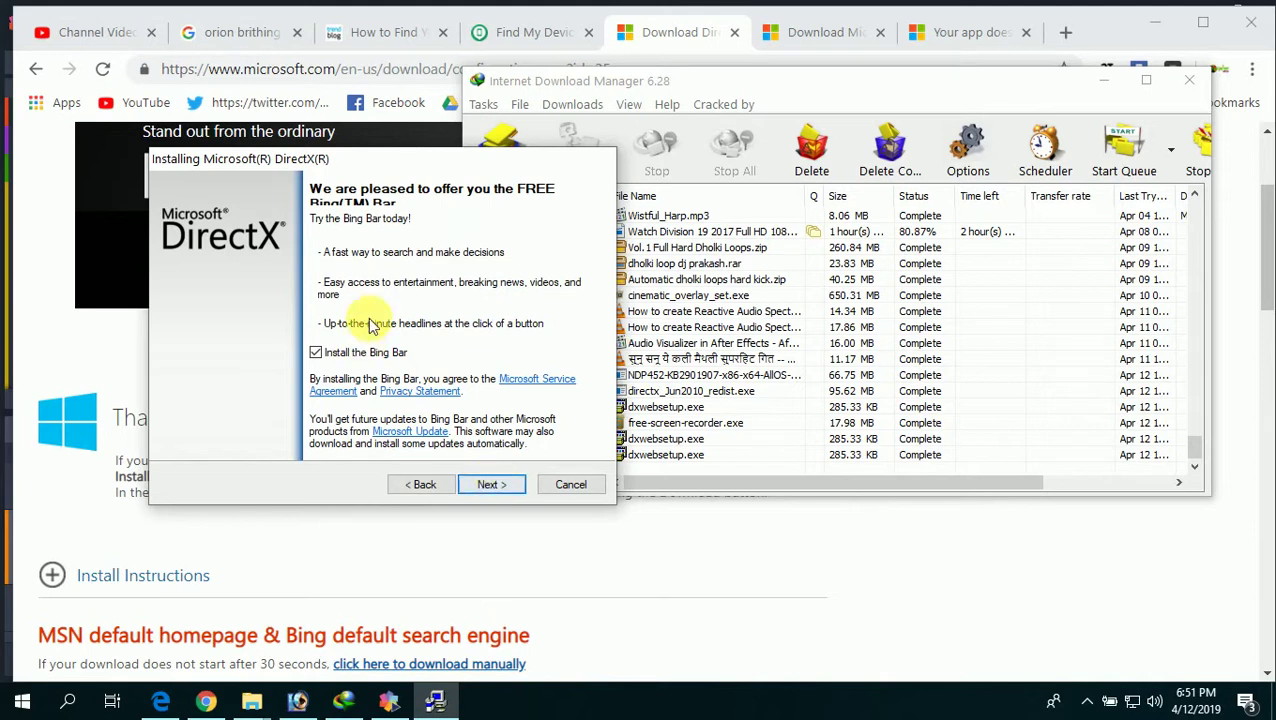
pyautogui.click(492, 484)
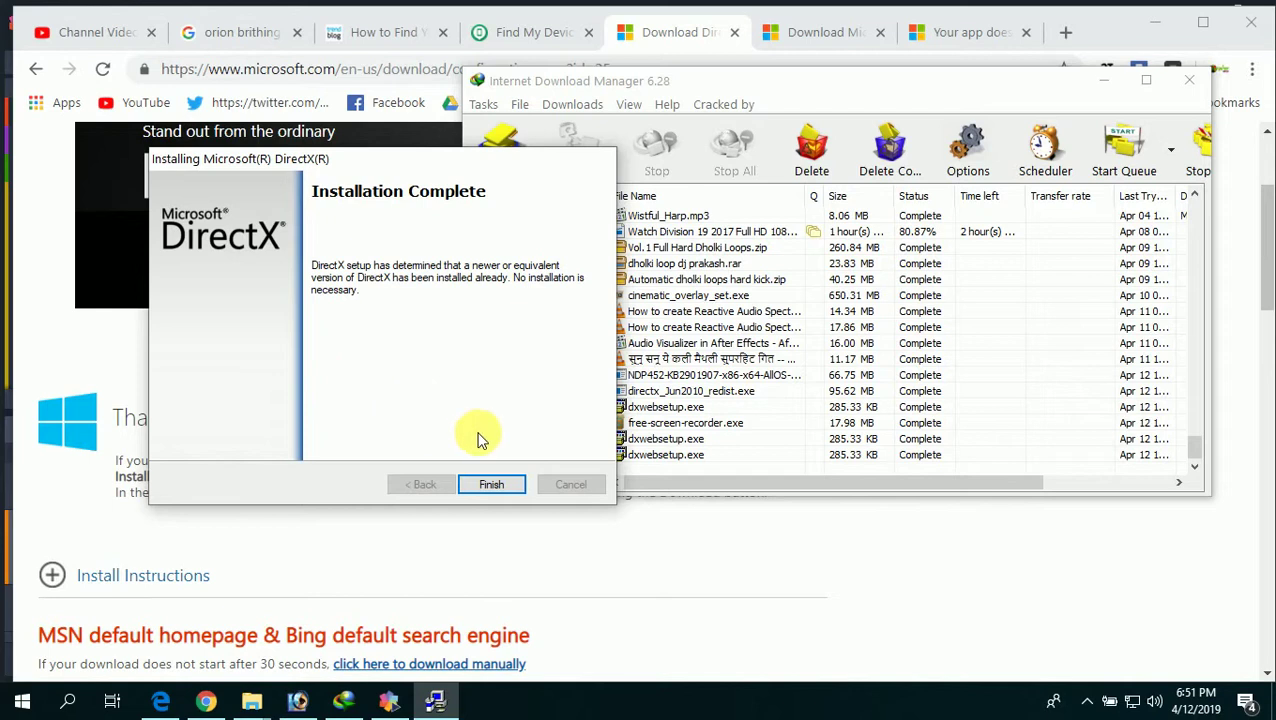
pyautogui.click(488, 484)
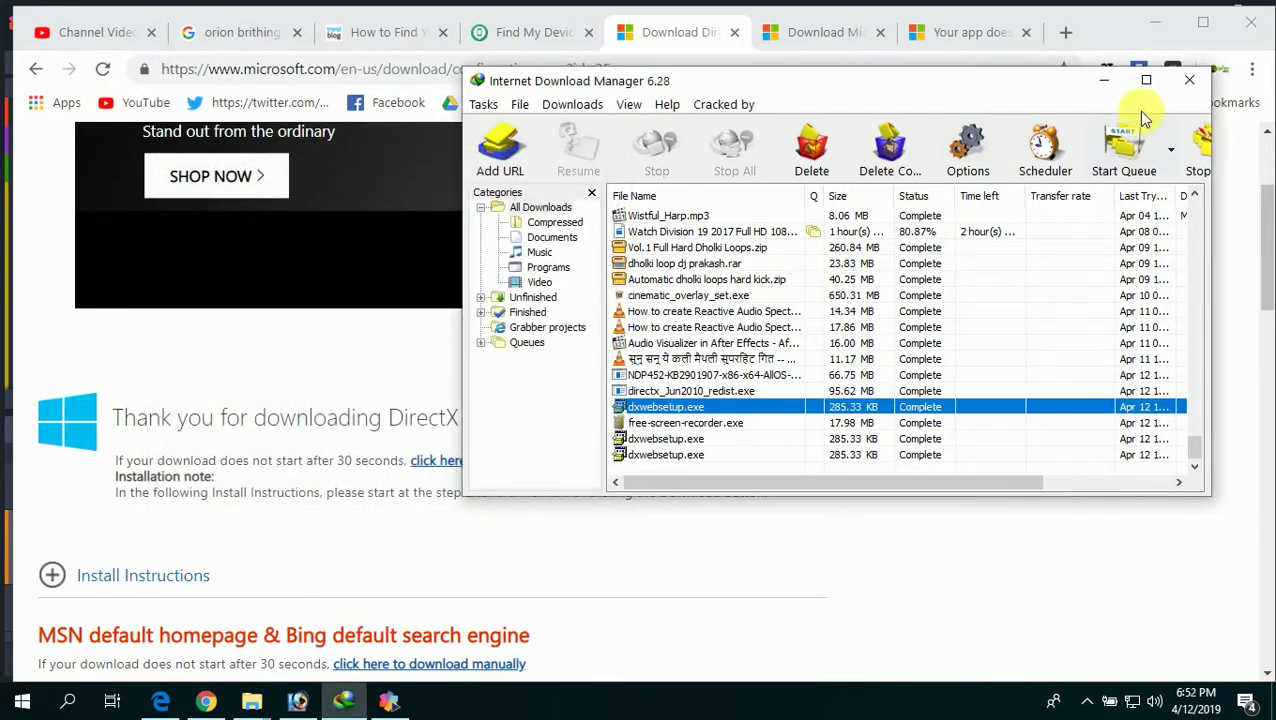
pyautogui.click(1187, 79)
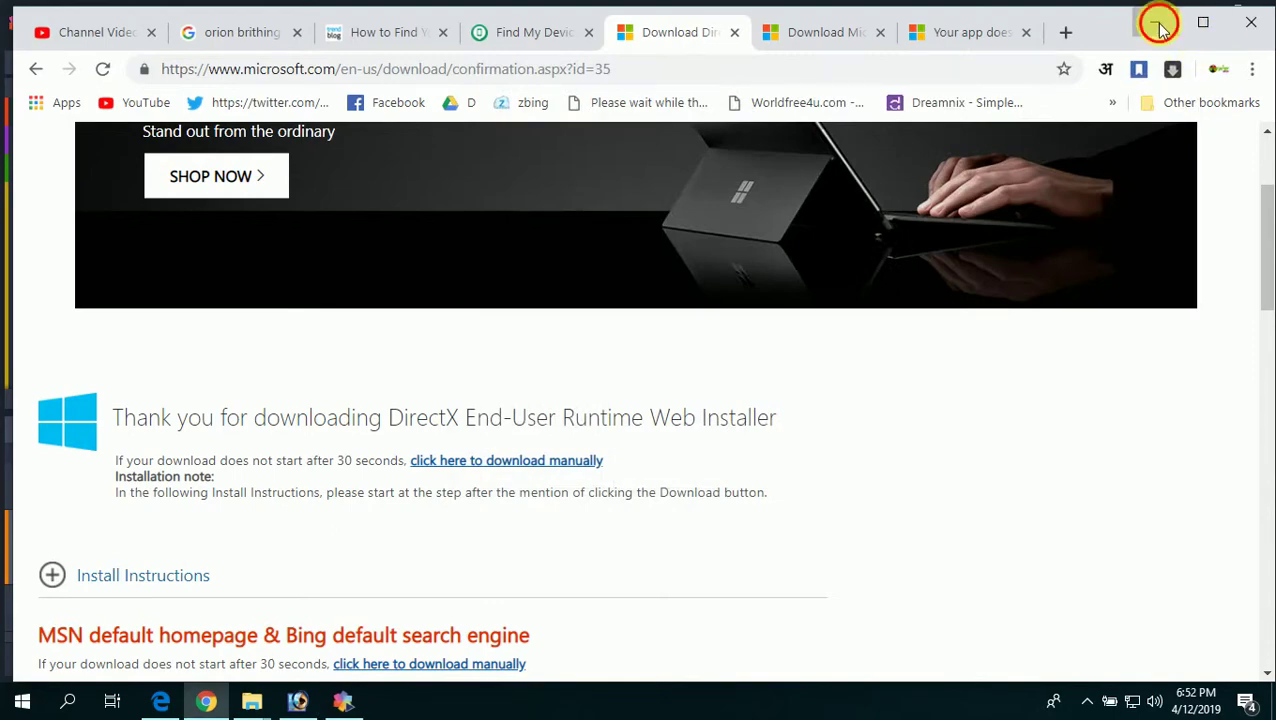
# - Minimize Chrome, close Pinnacle Studio, and relaunch it from the Pinnacle Studio 21 desktop shortcut
pyautogui.click(1155, 22)
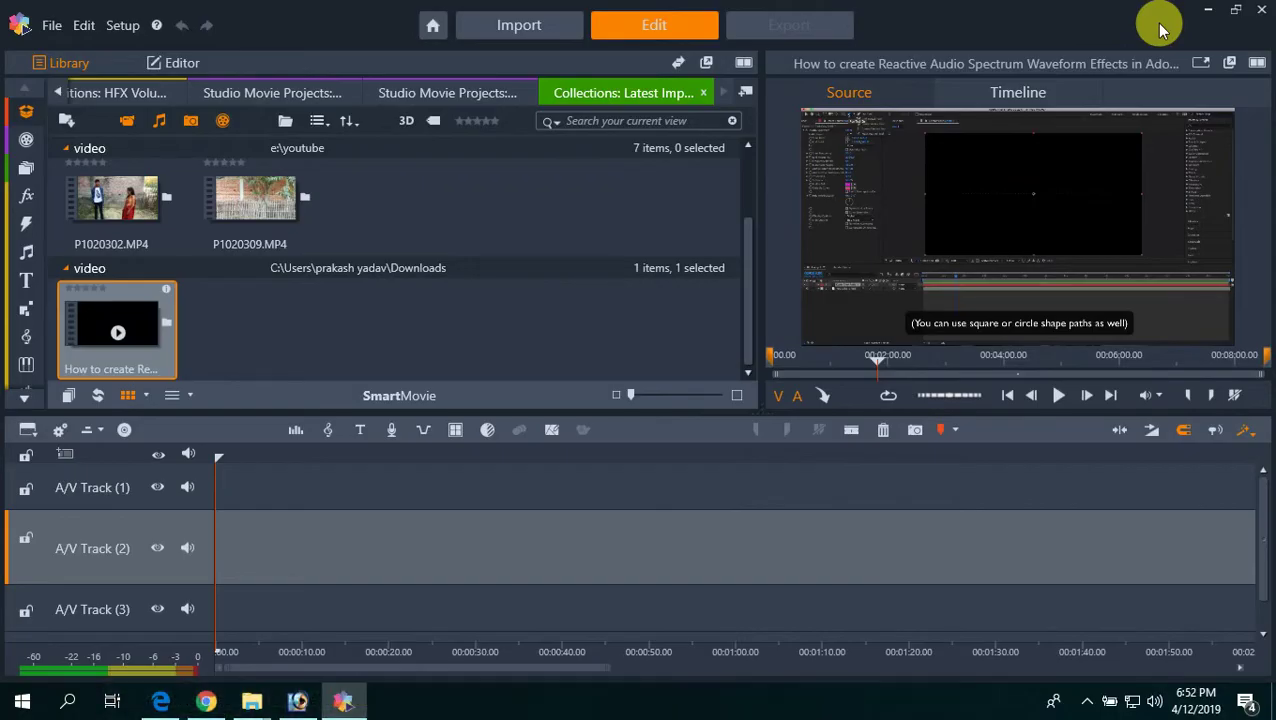
pyautogui.click(1262, 10)
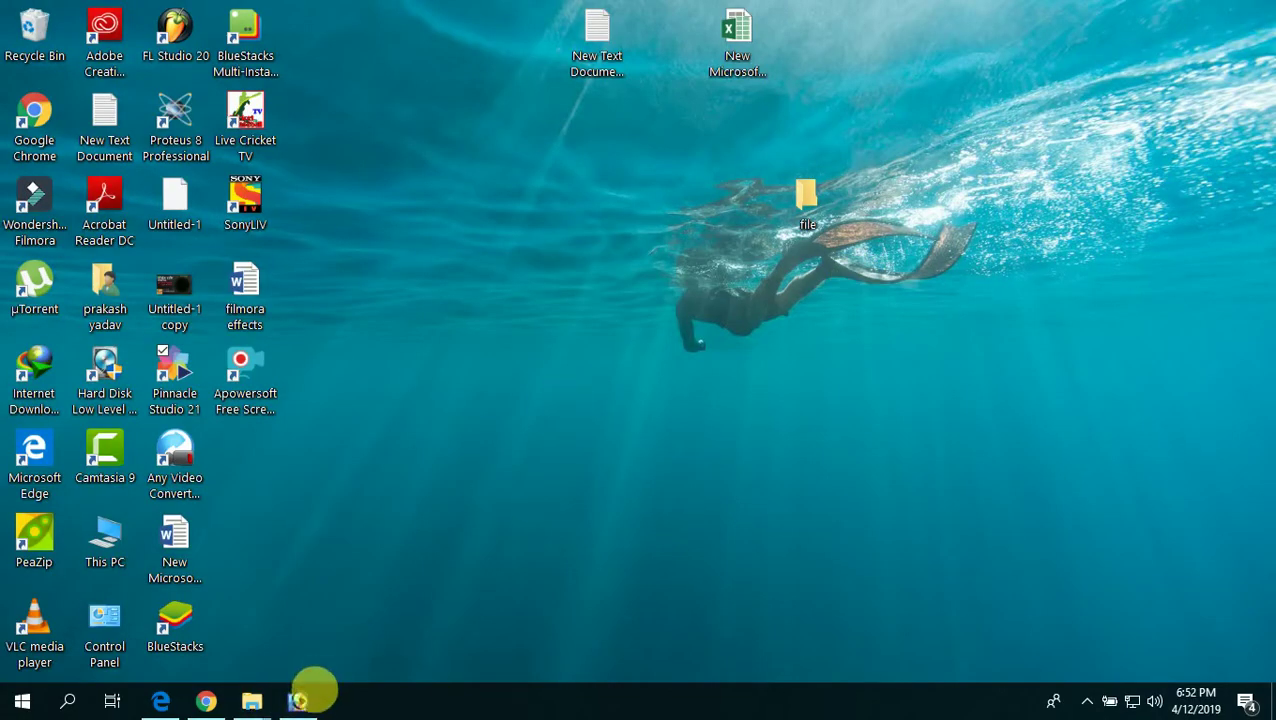
pyautogui.moveTo(302, 706)
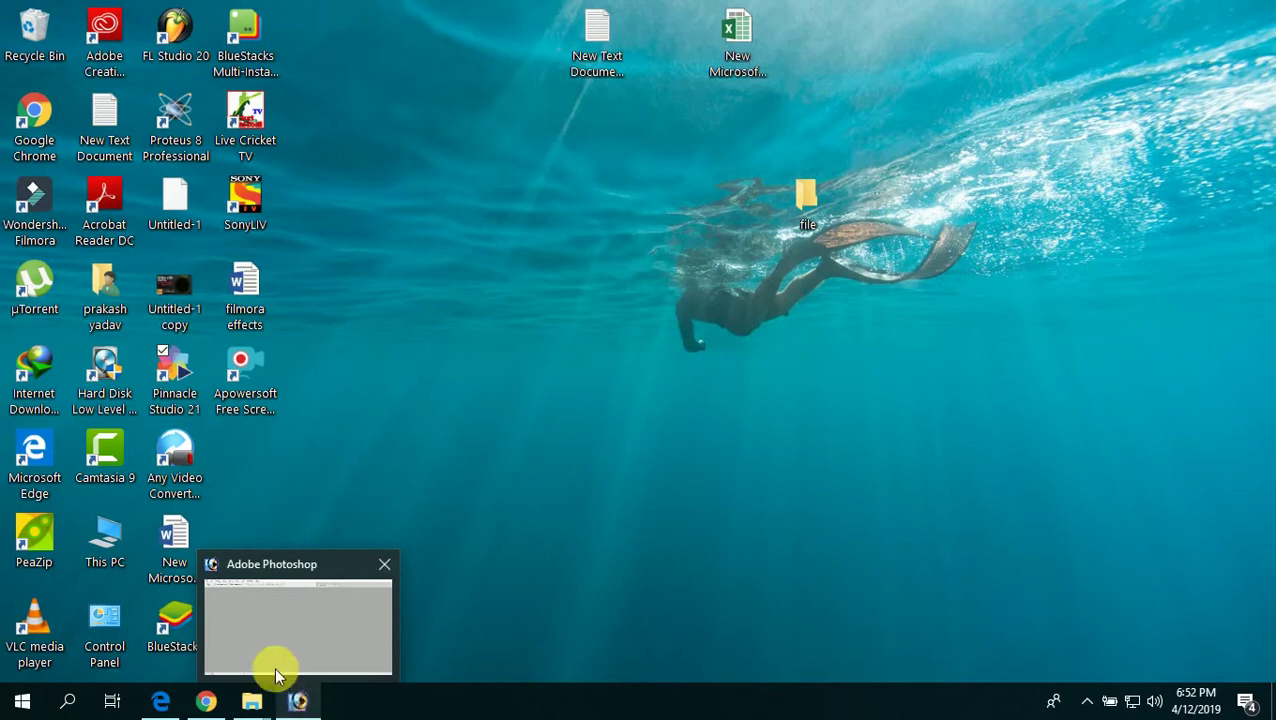
pyautogui.doubleClick(176, 392)
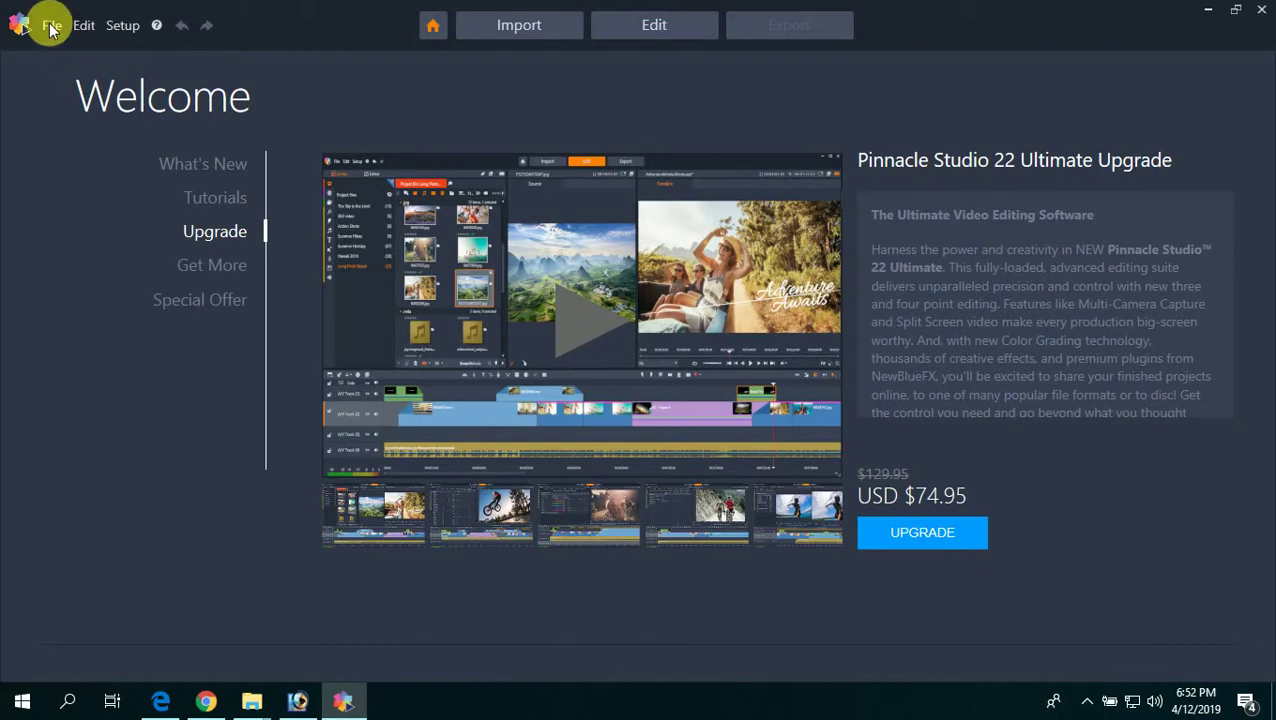
# - Create a new movie with File > New > Movie, then play and pause the Source preview clip
pyautogui.click(50, 28)
pyautogui.moveTo(99, 57)
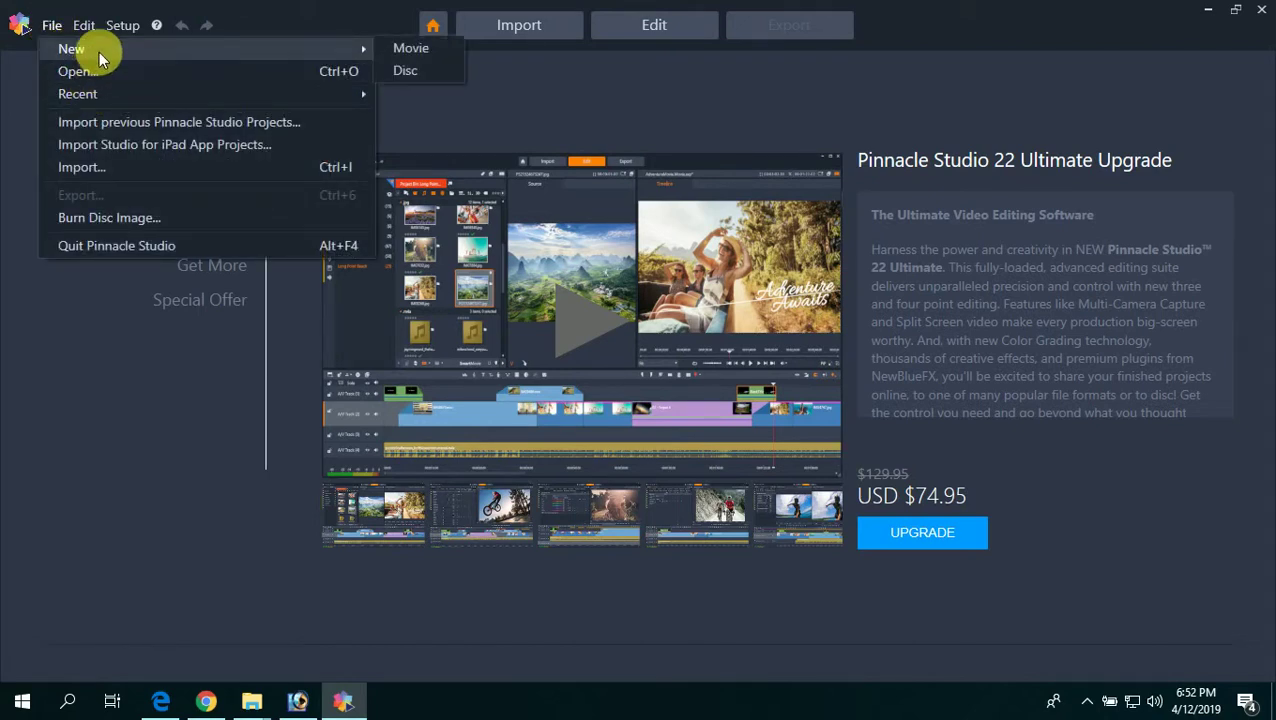
pyautogui.click(405, 49)
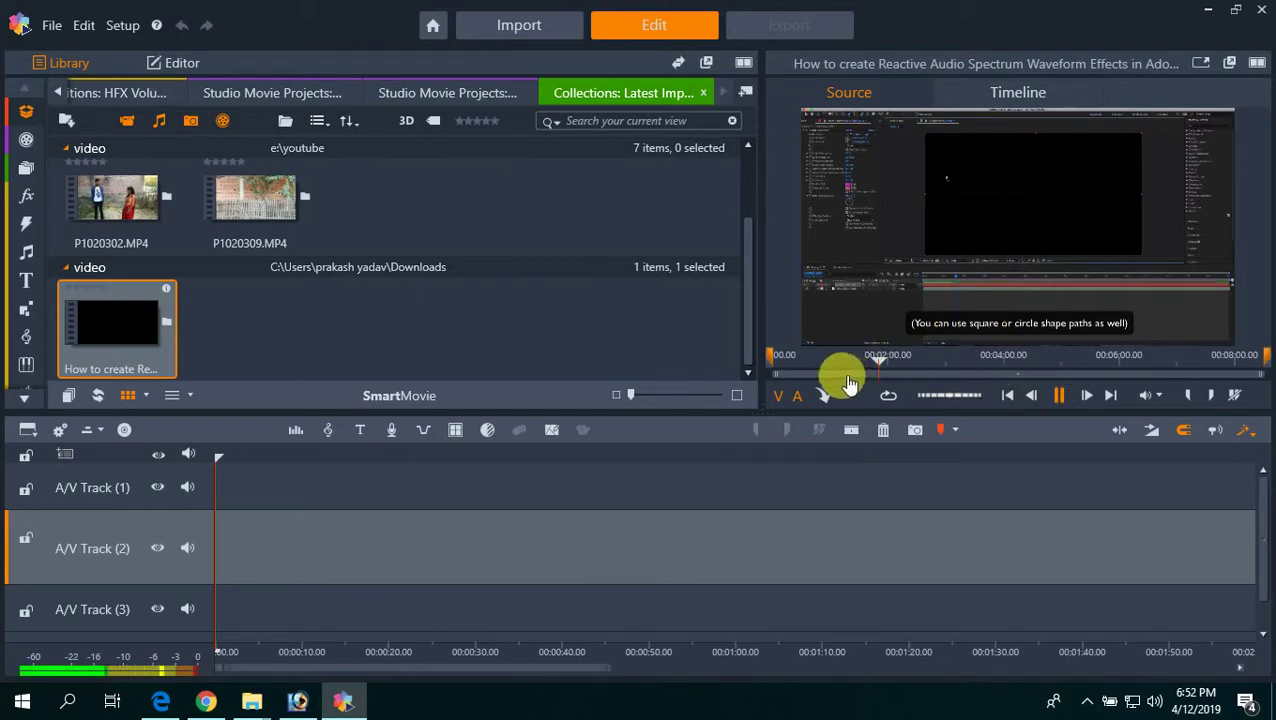
pyautogui.click(812, 369)
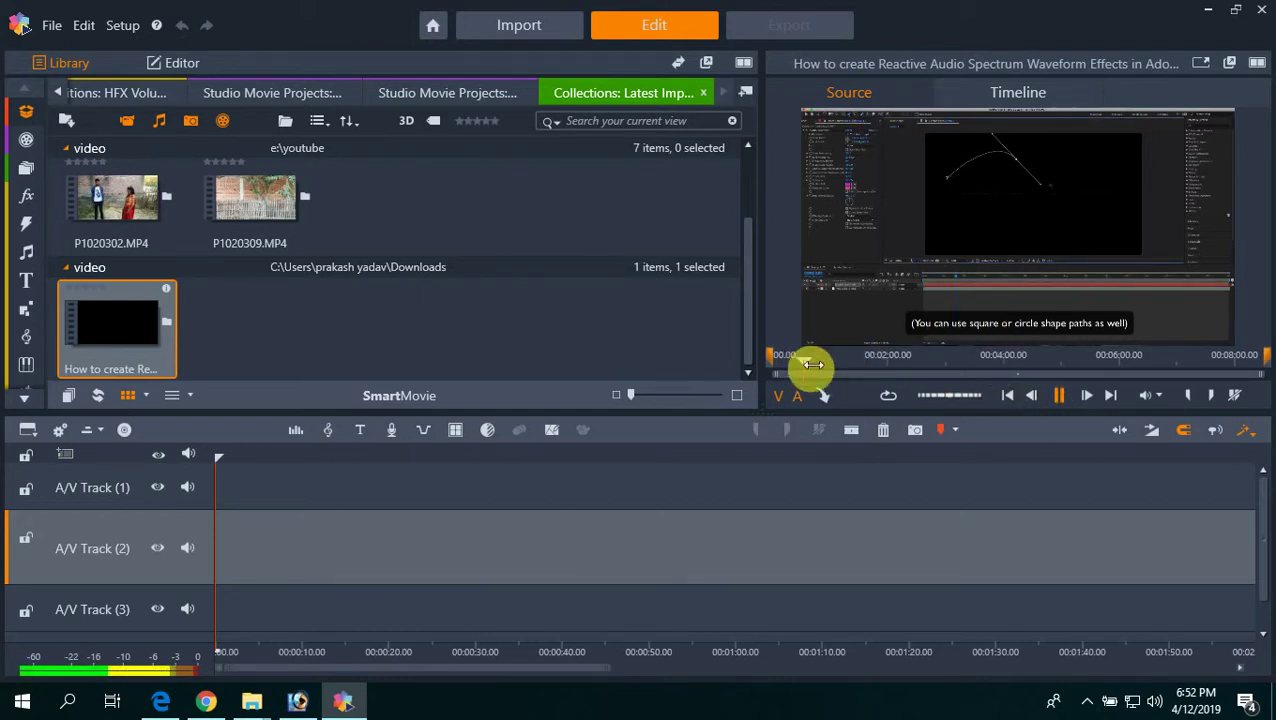
pyautogui.click(1055, 399)
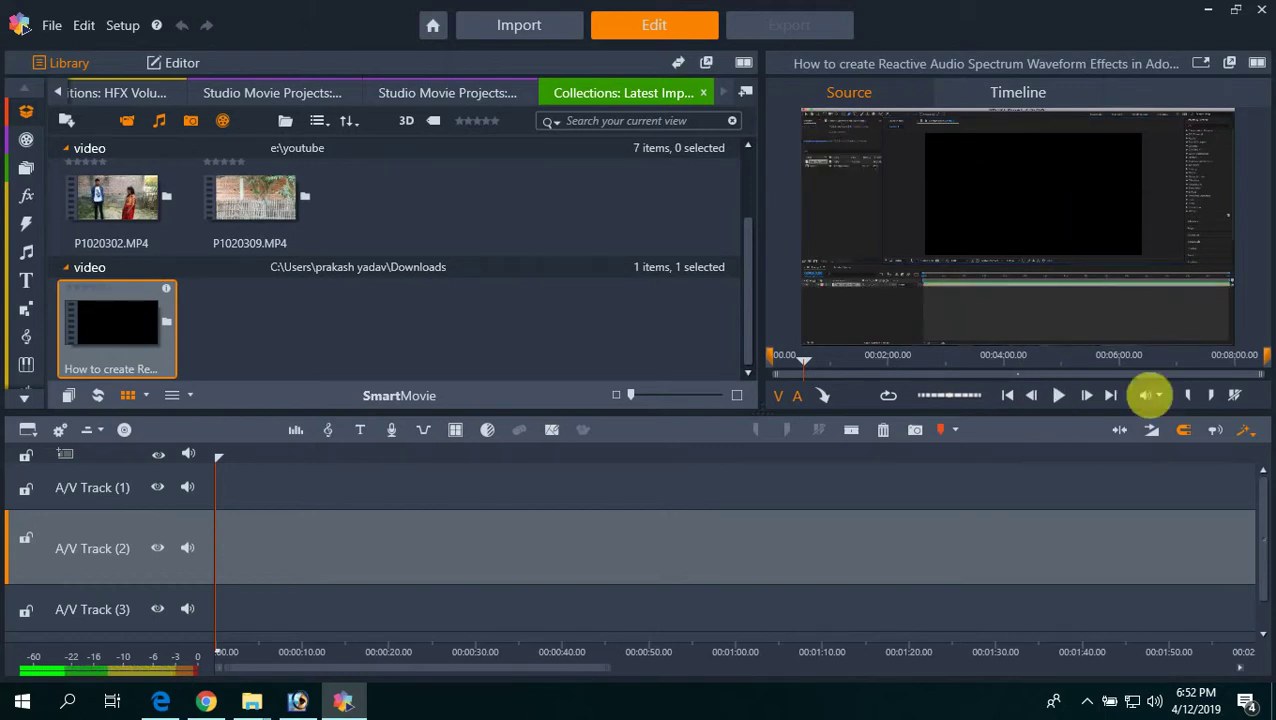